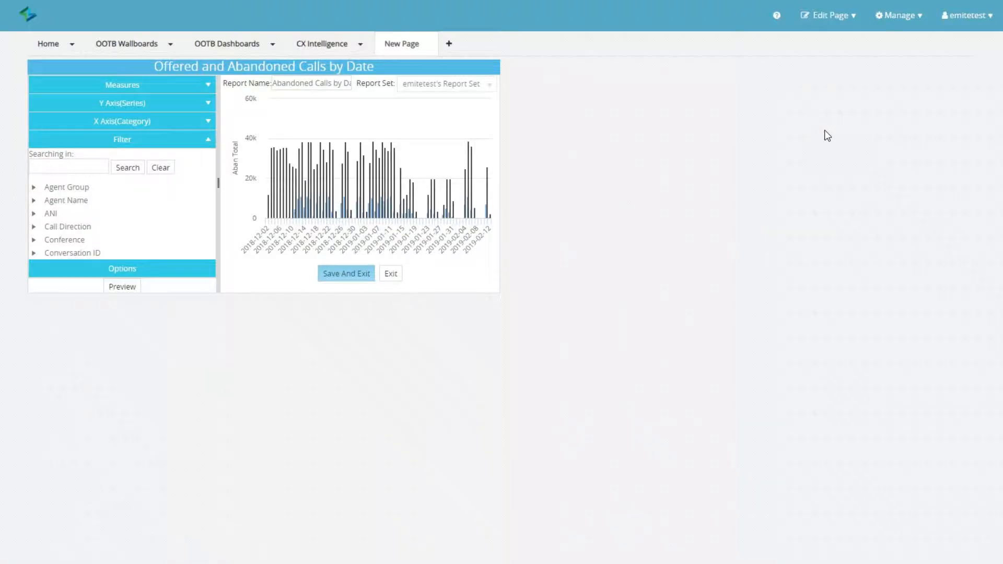
Add a Date Picker datablock titled Timeframe to the page and place it above the Abandoned Calls by Date chart
{"action": "left_click", "coordinate": [841, 29]}
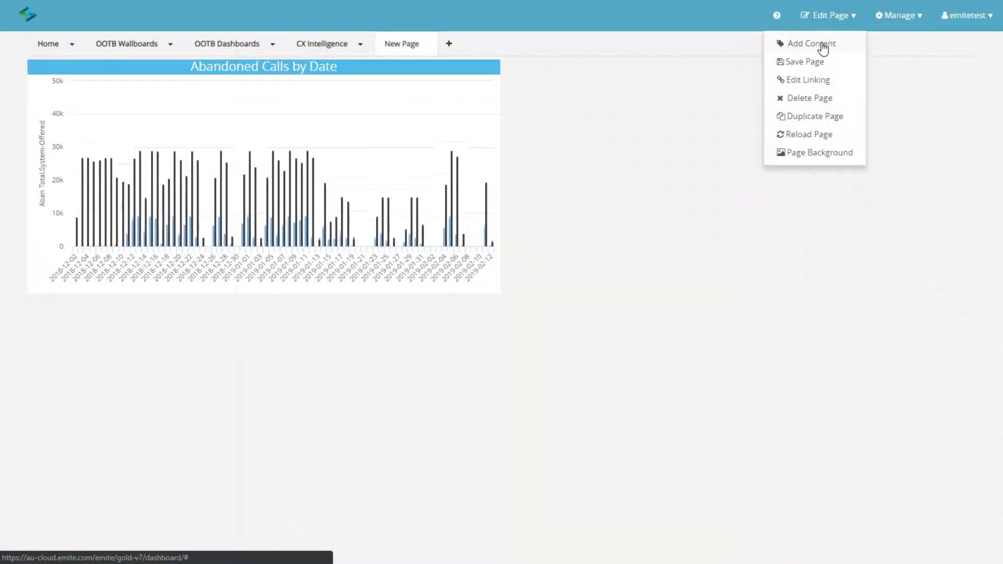
{"action": "left_click", "coordinate": [841, 51]}
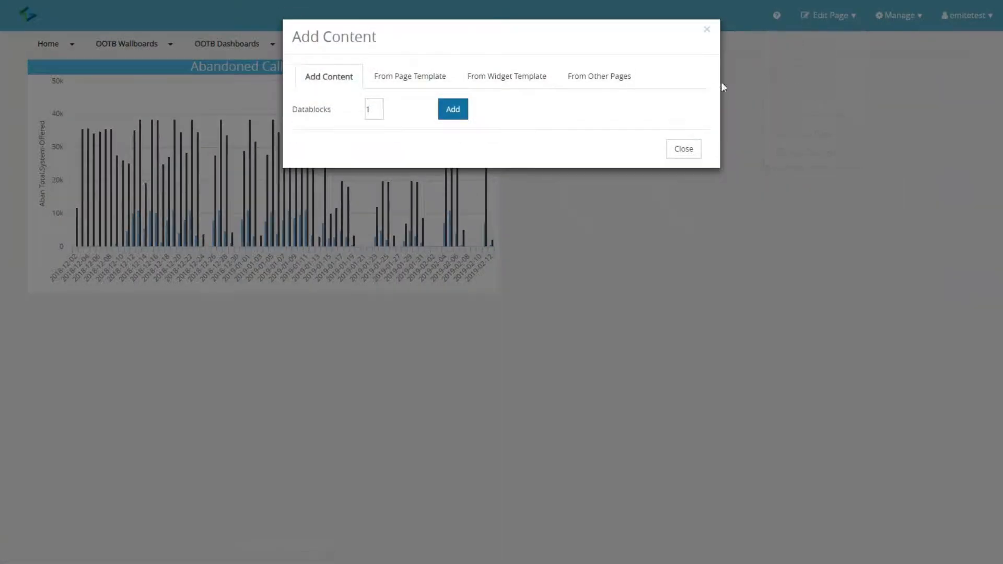
{"action": "left_click", "coordinate": [452, 122]}
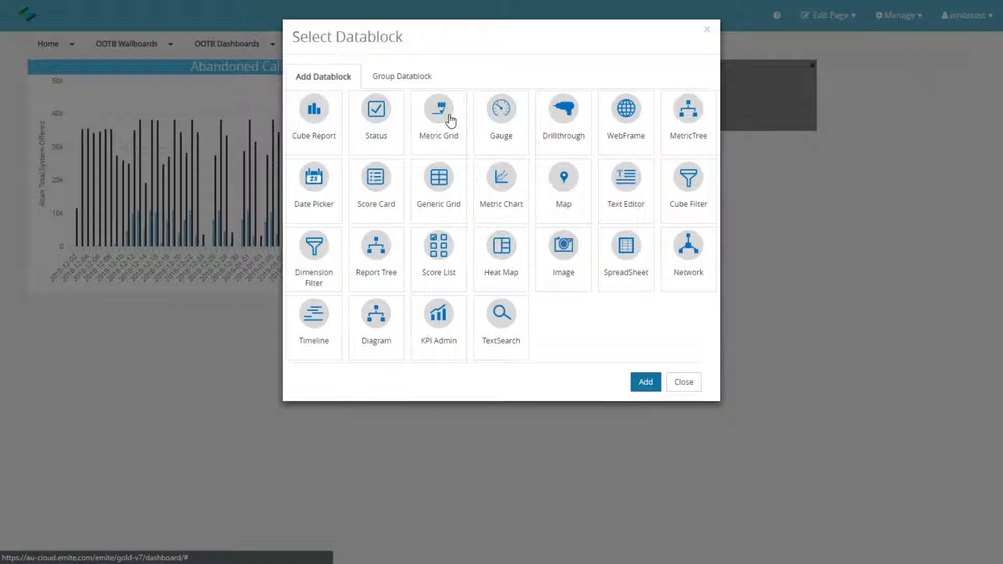
{"action": "left_click", "coordinate": [341, 180]}
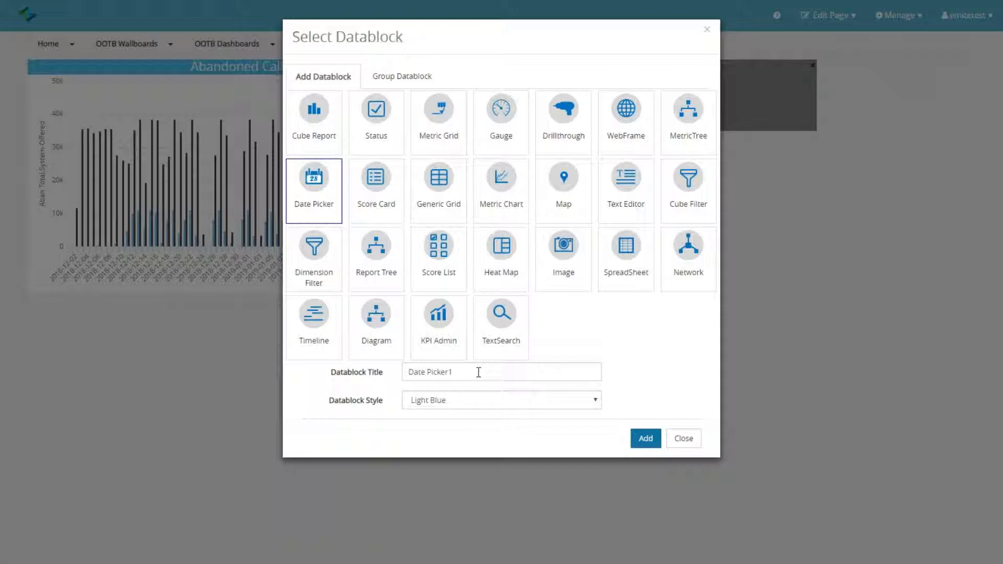
{"action": "left_click_drag", "start_coordinate": [501, 373], "coordinate": [371, 380]}
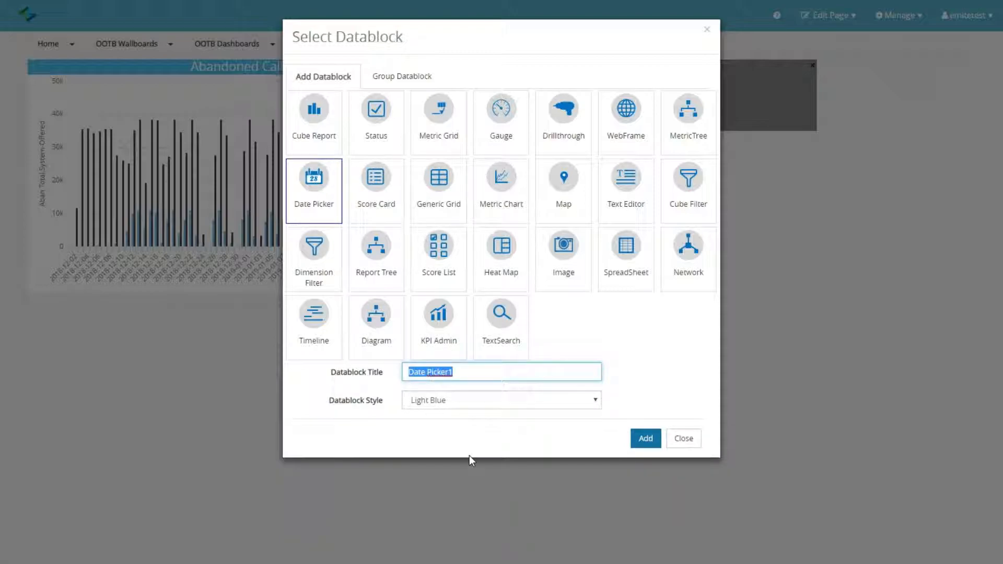
{"action": "type", "text": "Timeframe"}
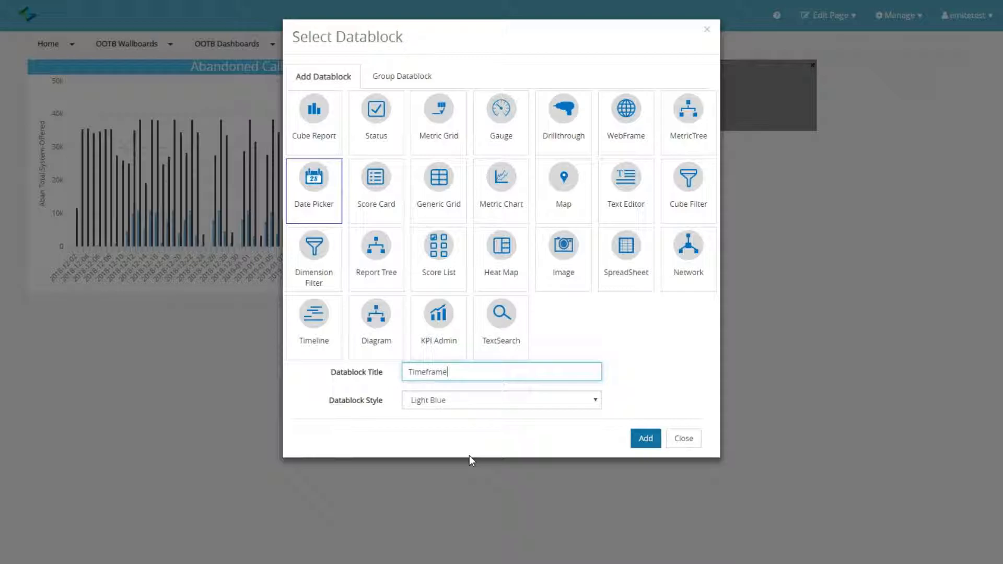
{"action": "left_click", "coordinate": [644, 439]}
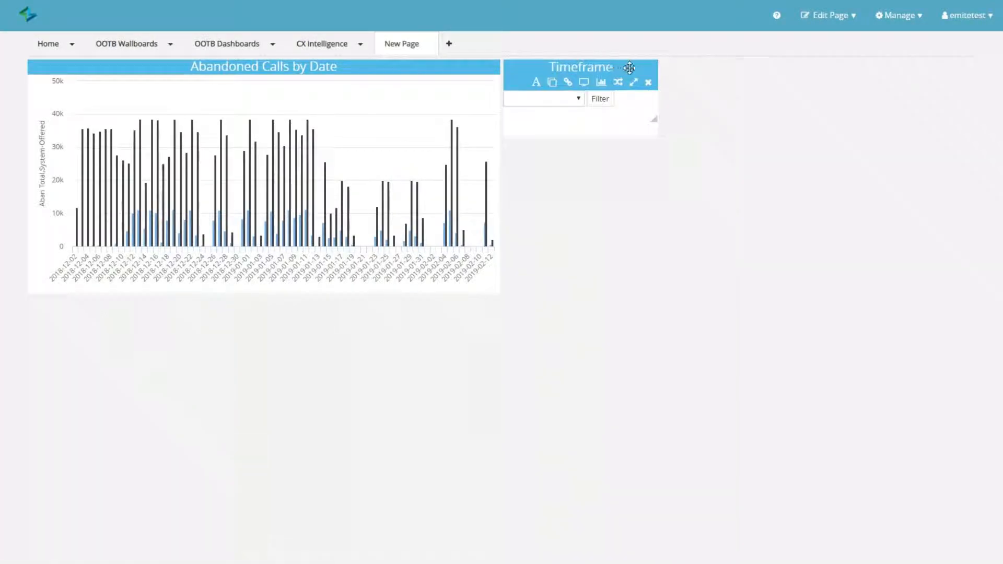
{"action": "left_click_drag", "start_coordinate": [641, 68], "coordinate": [297, 370]}
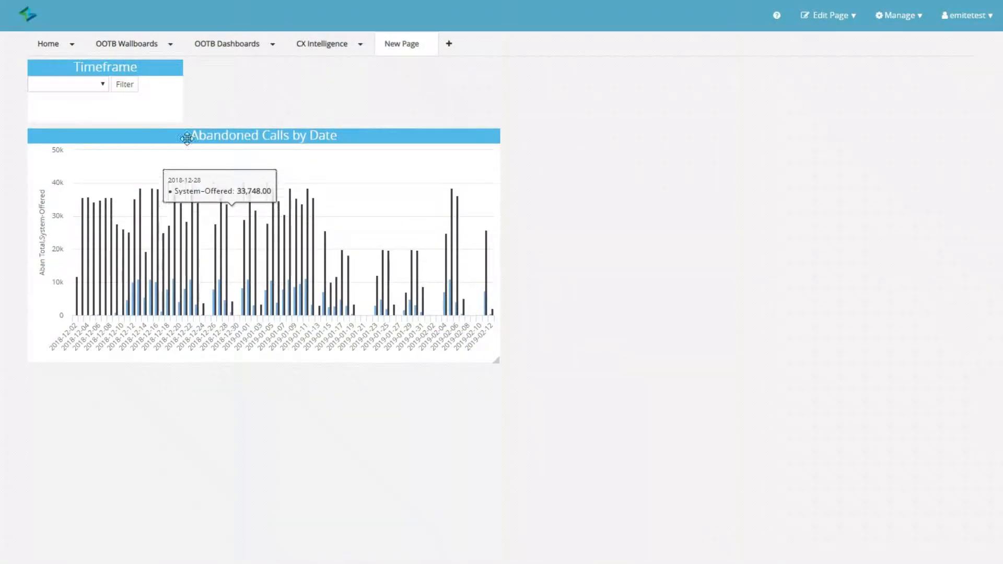
Link the Timeframe date picker to the Abandoned Calls by Date chart
{"action": "mouse_move", "coordinate": [155, 70]}
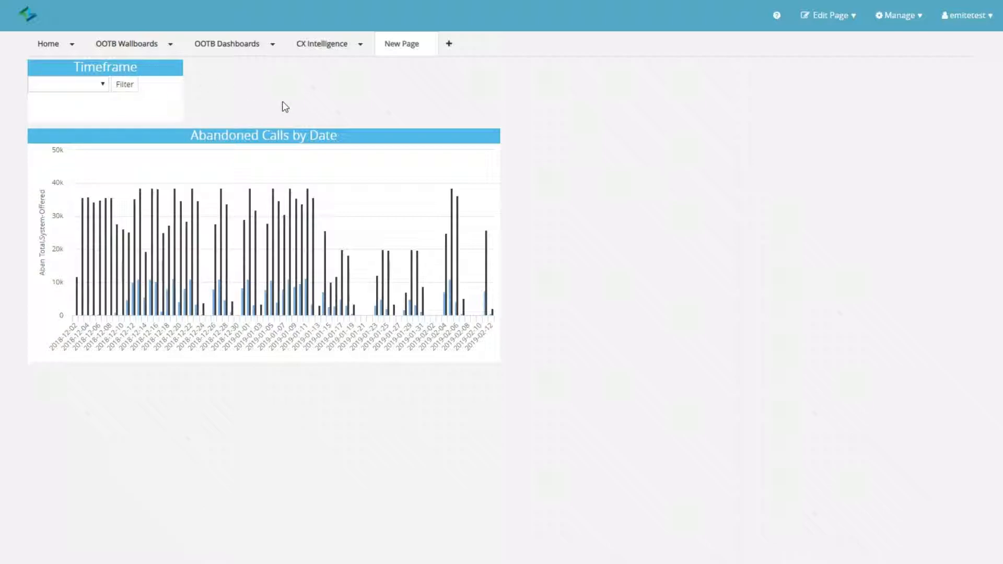
{"action": "mouse_move", "coordinate": [287, 135]}
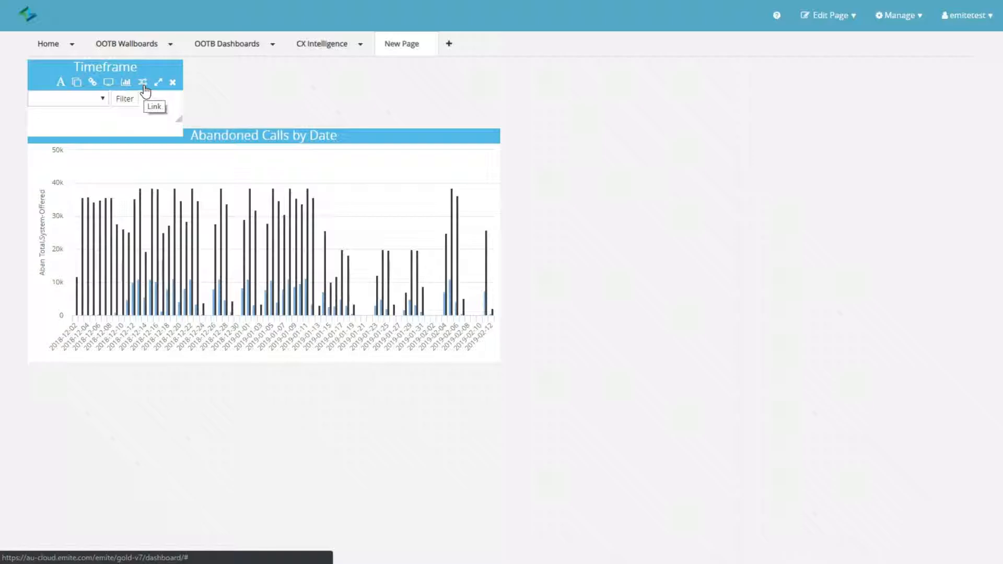
{"action": "left_click", "coordinate": [143, 83]}
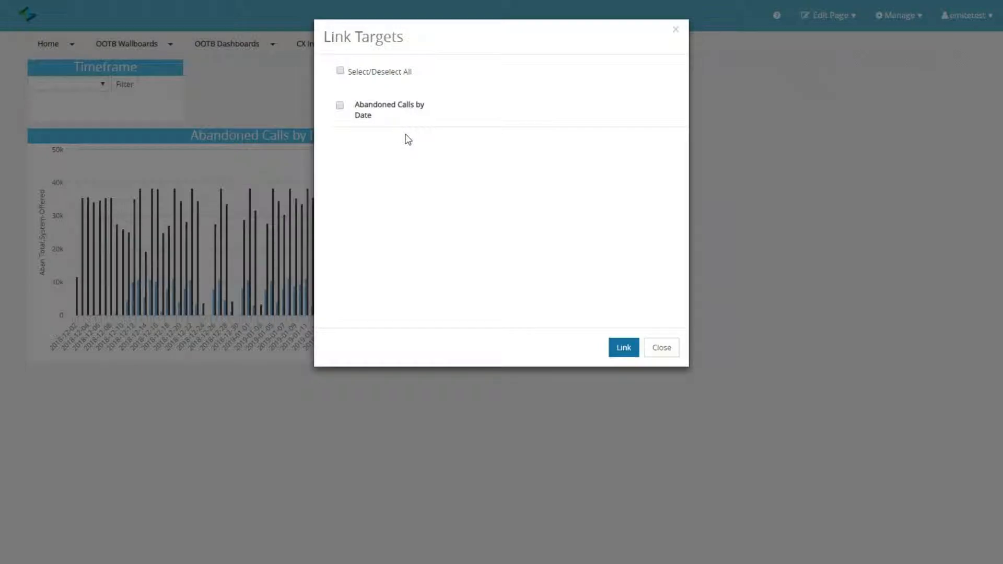
{"action": "left_click", "coordinate": [340, 106]}
{"action": "left_click", "coordinate": [621, 350]}
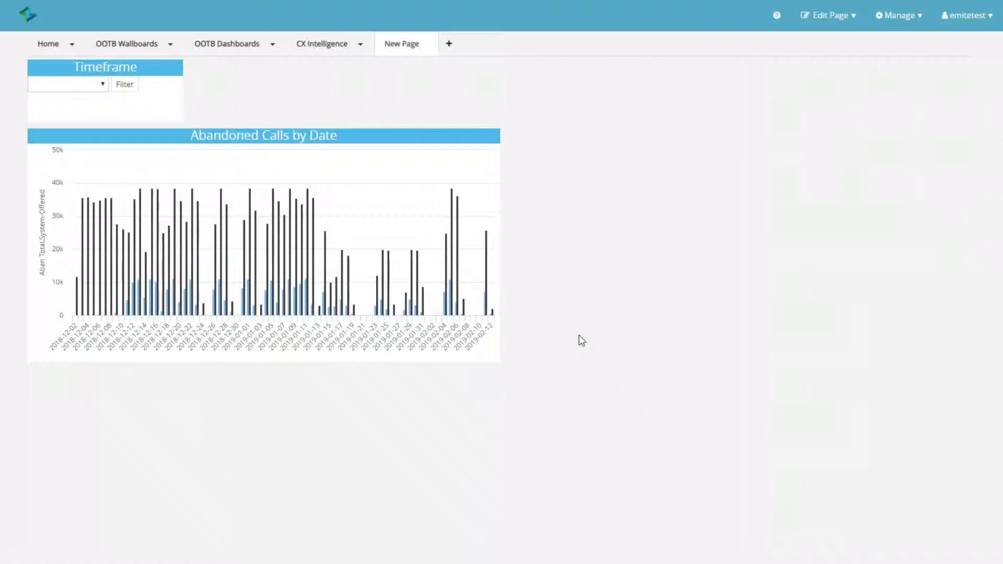
Filter the Abandoned Calls by Date chart to Last 45 Days with the Timeframe date picker
{"action": "left_click", "coordinate": [103, 85]}
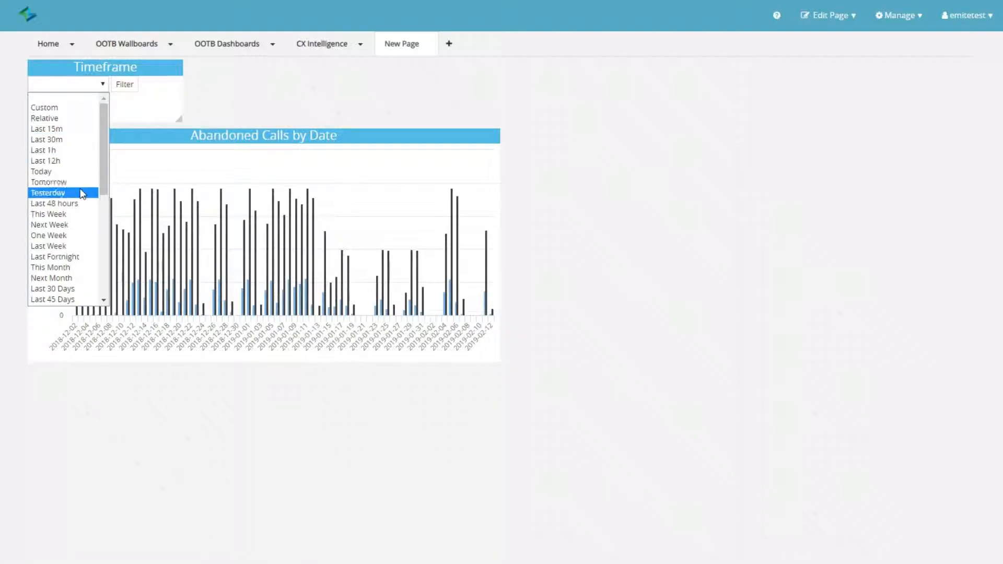
{"action": "left_click", "coordinate": [83, 246]}
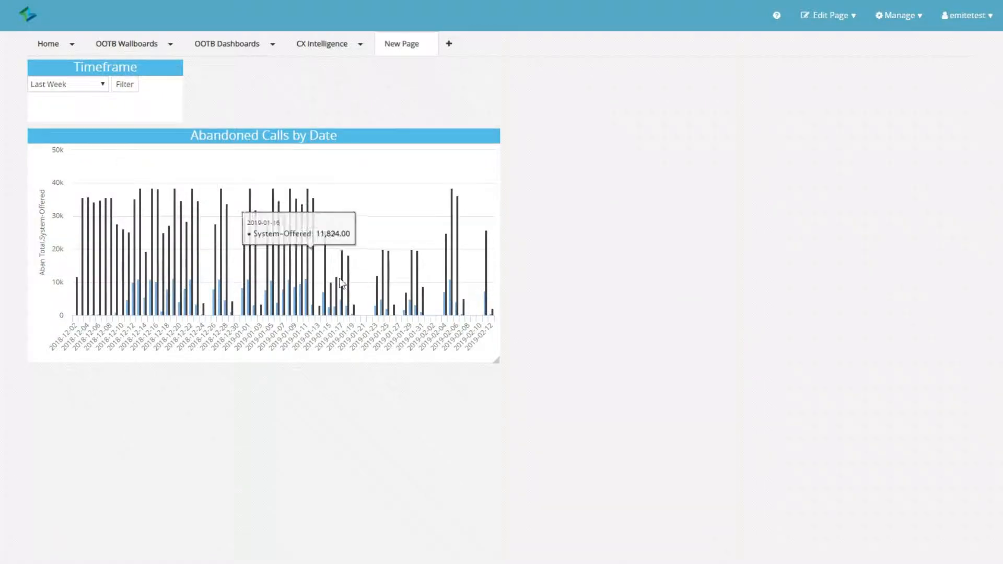
{"action": "left_click", "coordinate": [102, 85]}
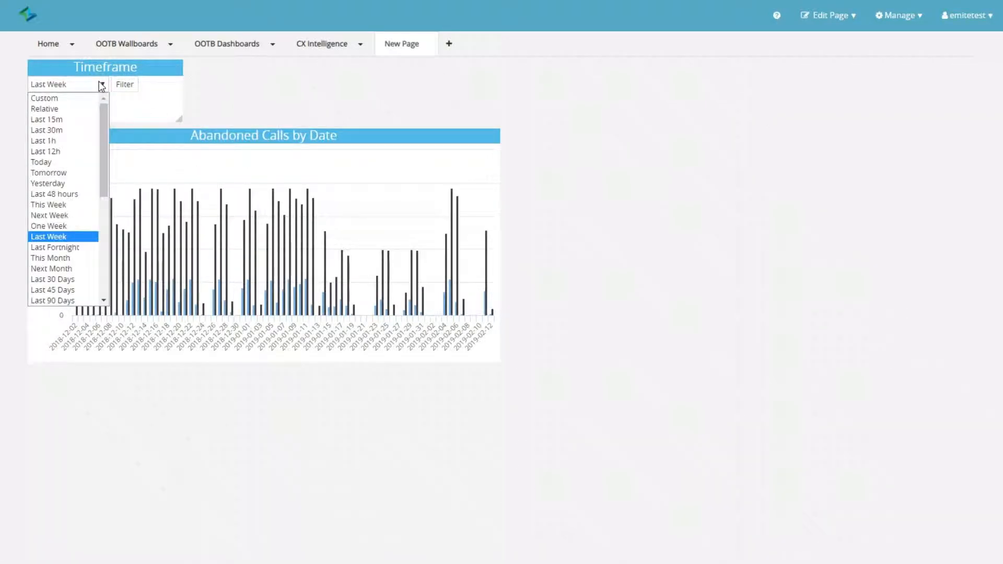
{"action": "left_click", "coordinate": [81, 291]}
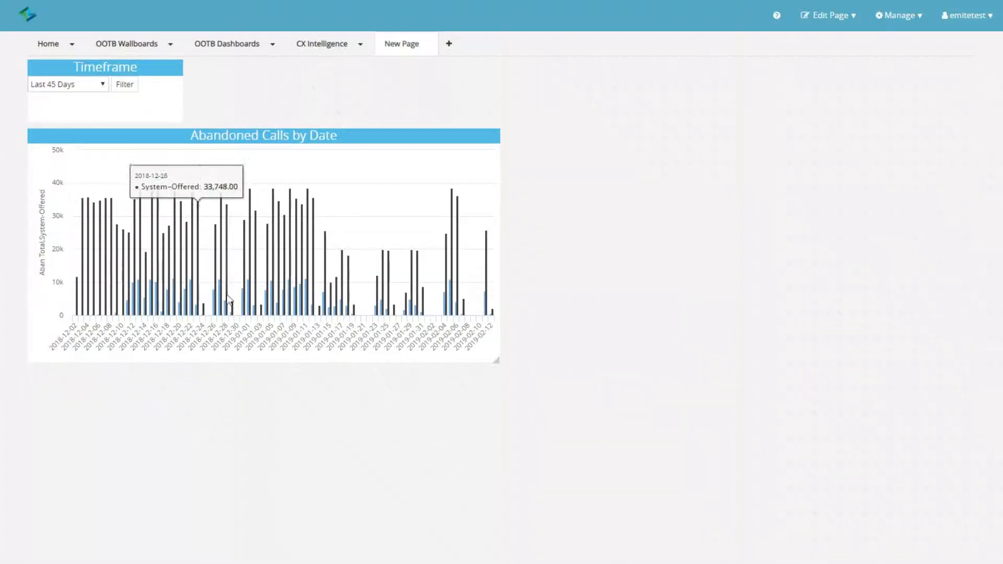
{"action": "left_click", "coordinate": [120, 87]}
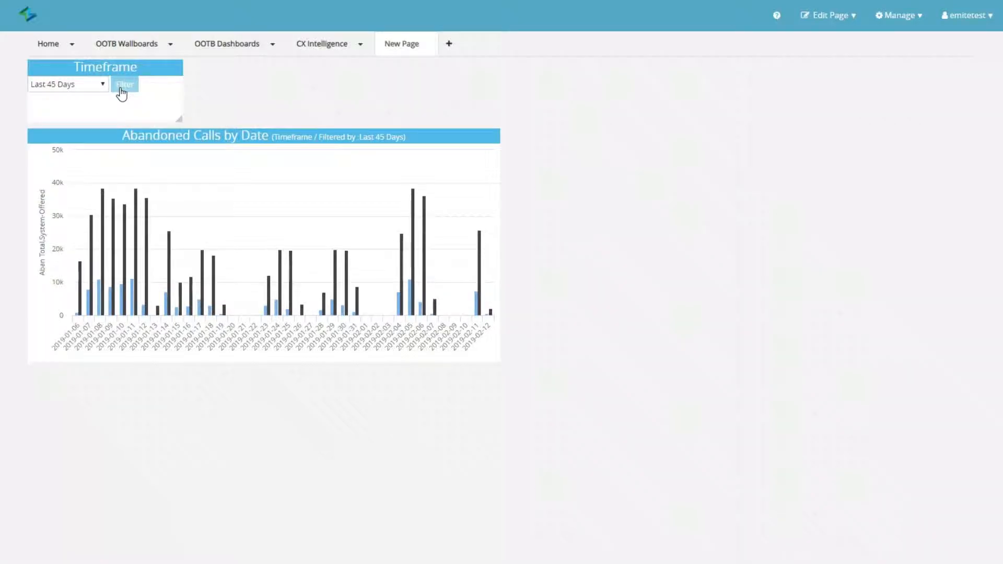
Set the Timeframe date picker to Last 30 Days and apply it to the chart
{"action": "left_click", "coordinate": [62, 85]}
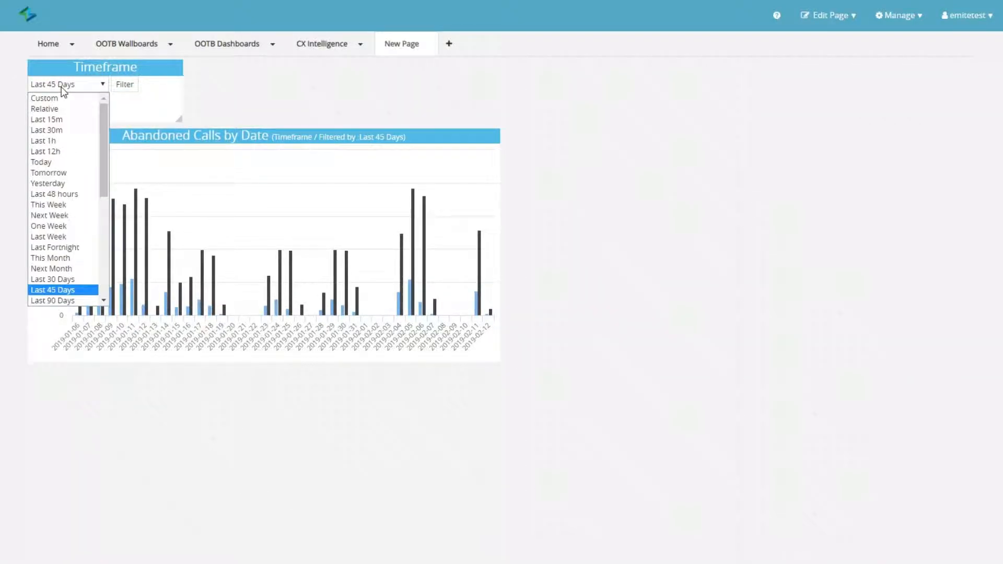
{"action": "left_click", "coordinate": [74, 280]}
{"action": "left_click", "coordinate": [137, 90]}
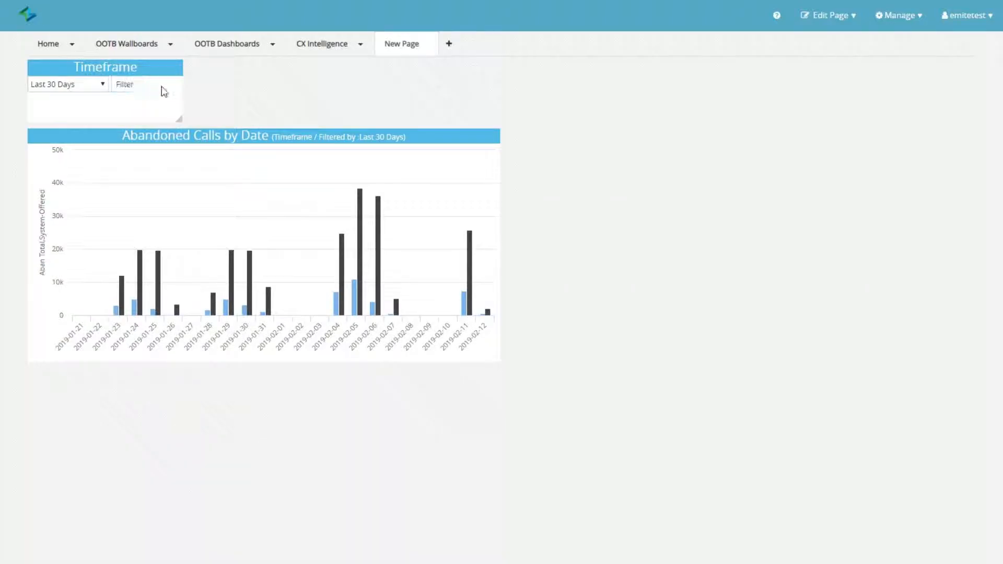
Add a Dimension Filter datablock titled Queue Filter to the page
{"action": "left_click", "coordinate": [842, 20]}
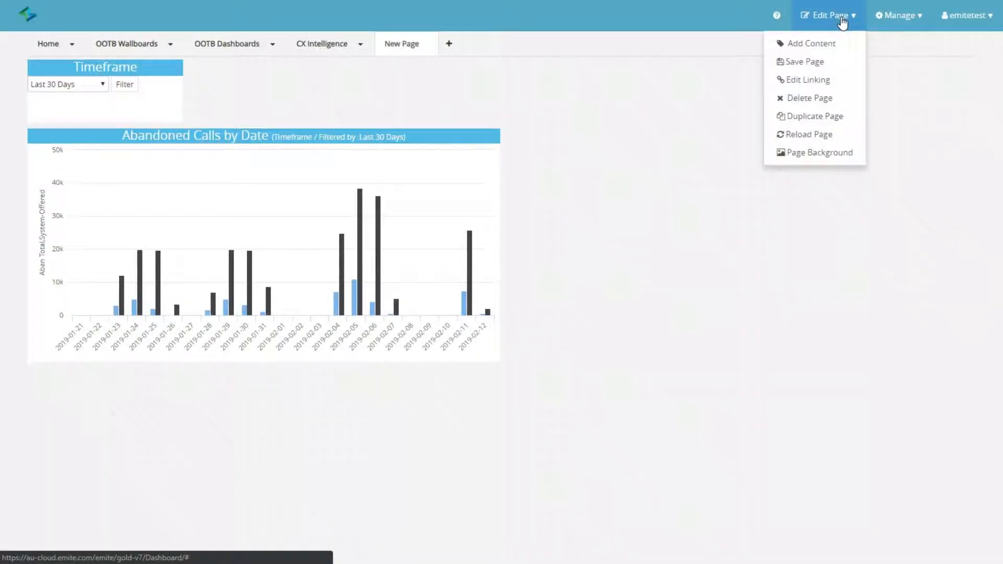
{"action": "left_click", "coordinate": [836, 47]}
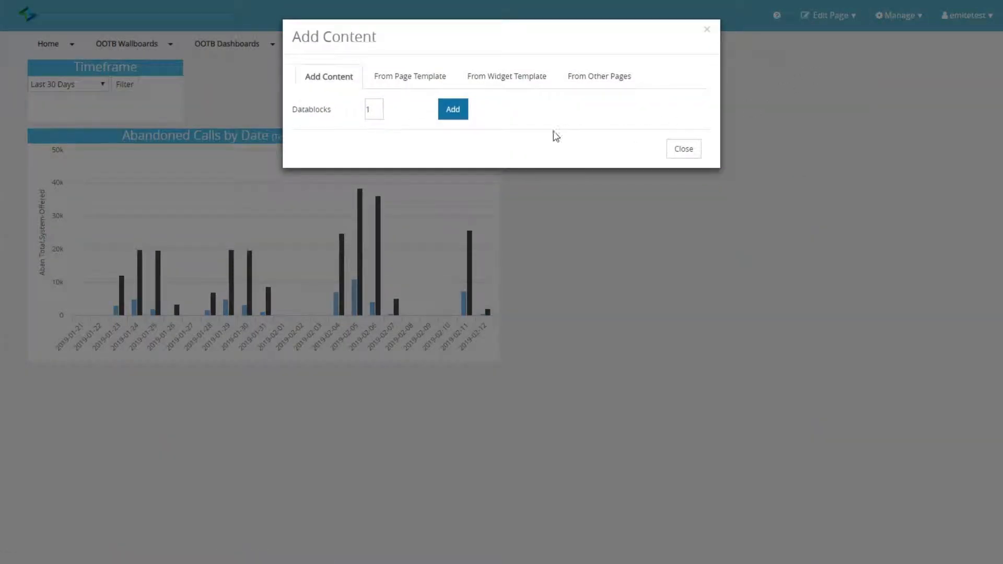
{"action": "left_click", "coordinate": [453, 112]}
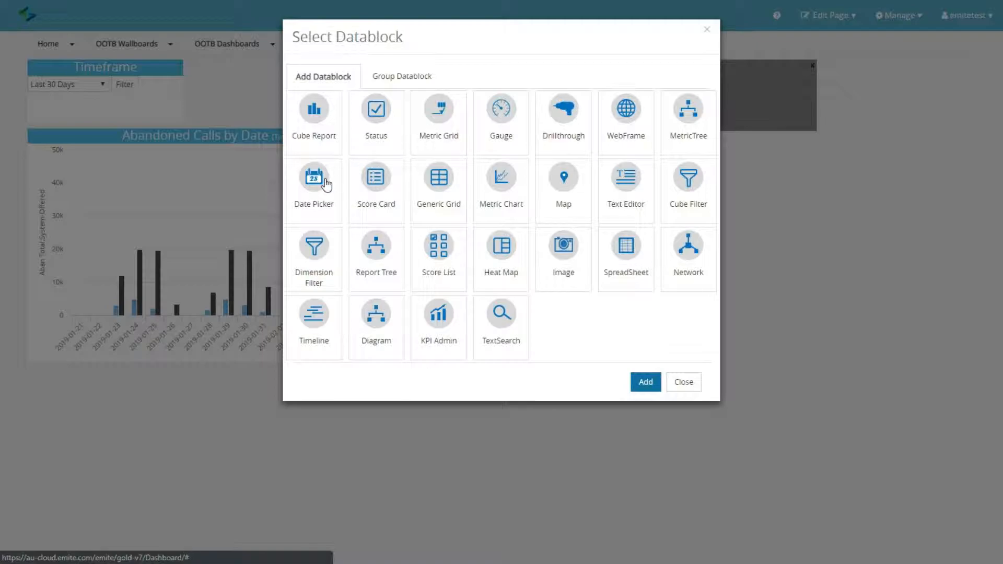
{"action": "left_click", "coordinate": [322, 252]}
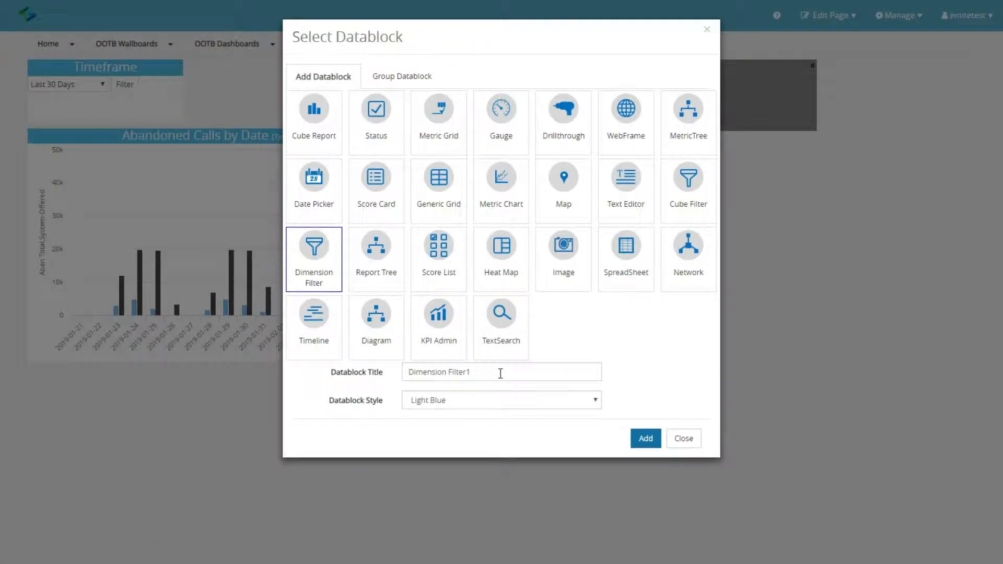
{"action": "left_click_drag", "start_coordinate": [500, 373], "coordinate": [404, 374]}
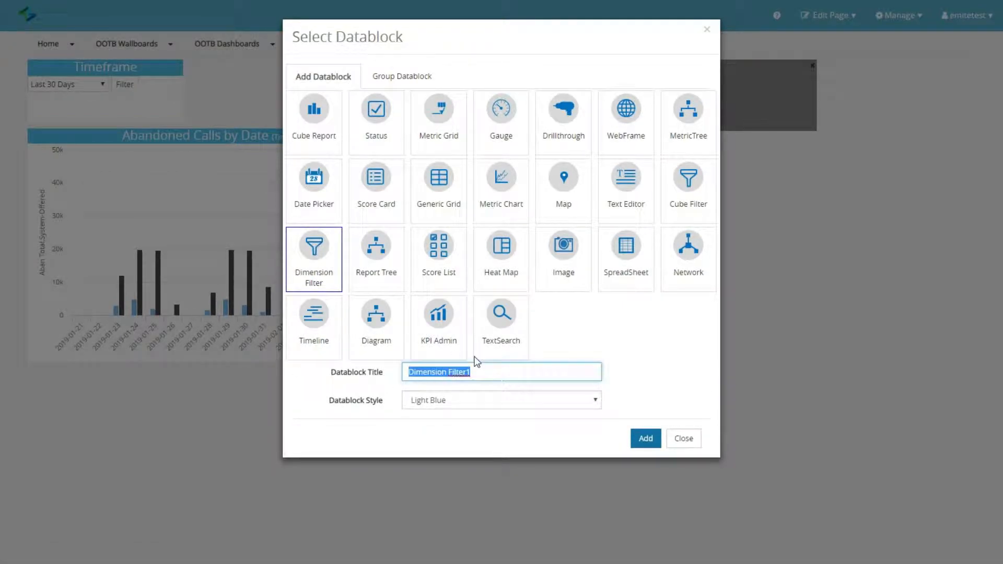
{"action": "type", "text": "Queue Filter"}
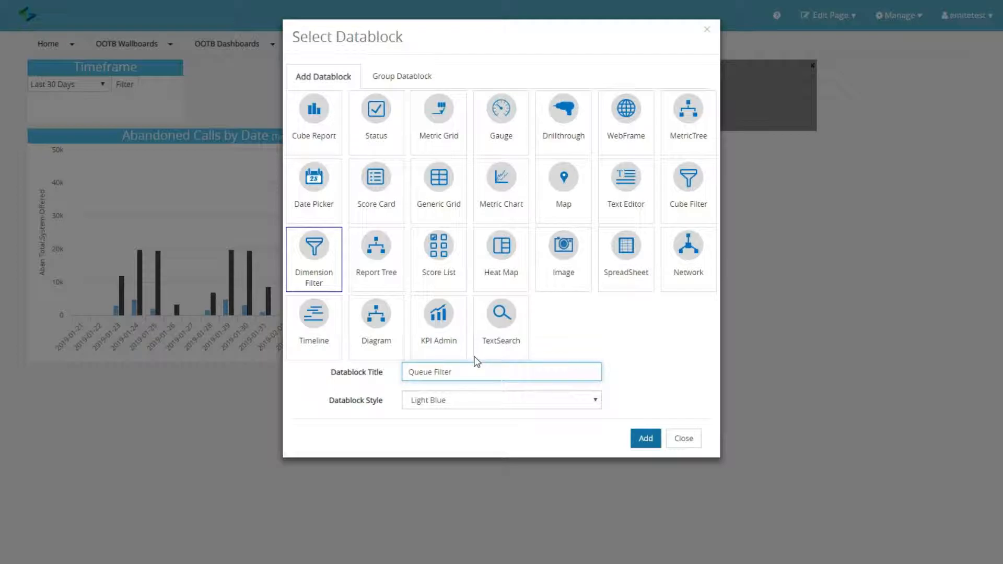
{"action": "left_click", "coordinate": [644, 439]}
Place the Queue Filter beneath Timeframe with the chart beside them, and resize the Queue Filter into a tall, narrow block
{"action": "left_click_drag", "start_coordinate": [611, 68], "coordinate": [296, 69]}
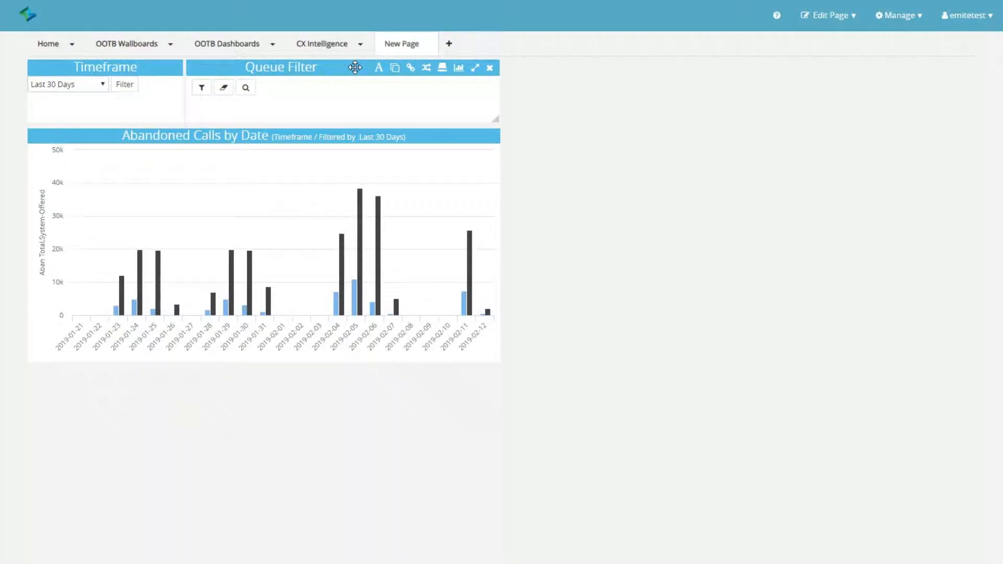
{"action": "left_click_drag", "start_coordinate": [355, 67], "coordinate": [752, 131]}
{"action": "left_click_drag", "start_coordinate": [303, 131], "coordinate": [468, 71]}
{"action": "left_click_drag", "start_coordinate": [751, 300], "coordinate": [32, 137]}
{"action": "left_click_drag", "start_coordinate": [338, 187], "coordinate": [178, 396]}
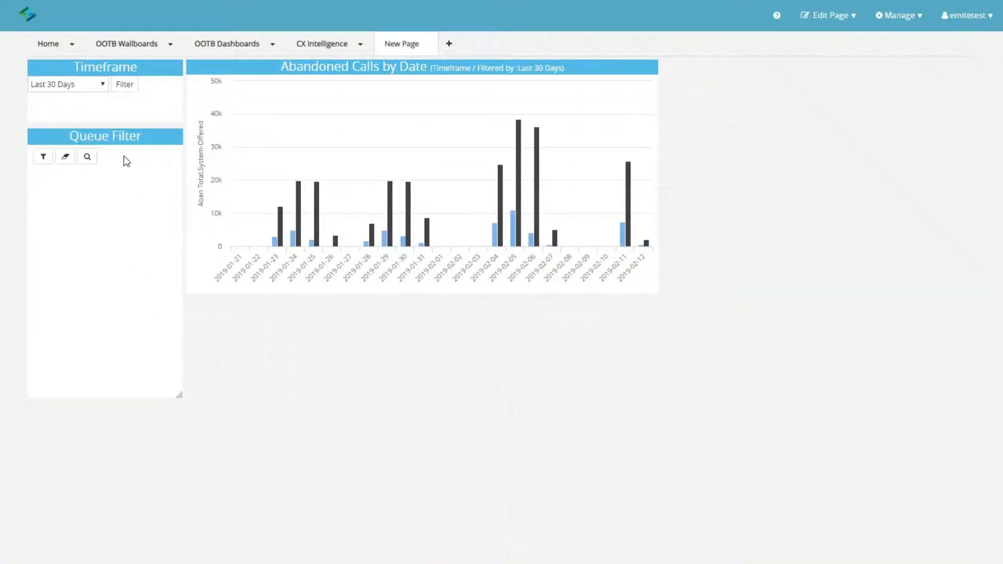
Set the Queue Filter's data source to the Queue Name dimension of the callsegments_emite cube and expand its list of queues
{"action": "mouse_move", "coordinate": [114, 131]}
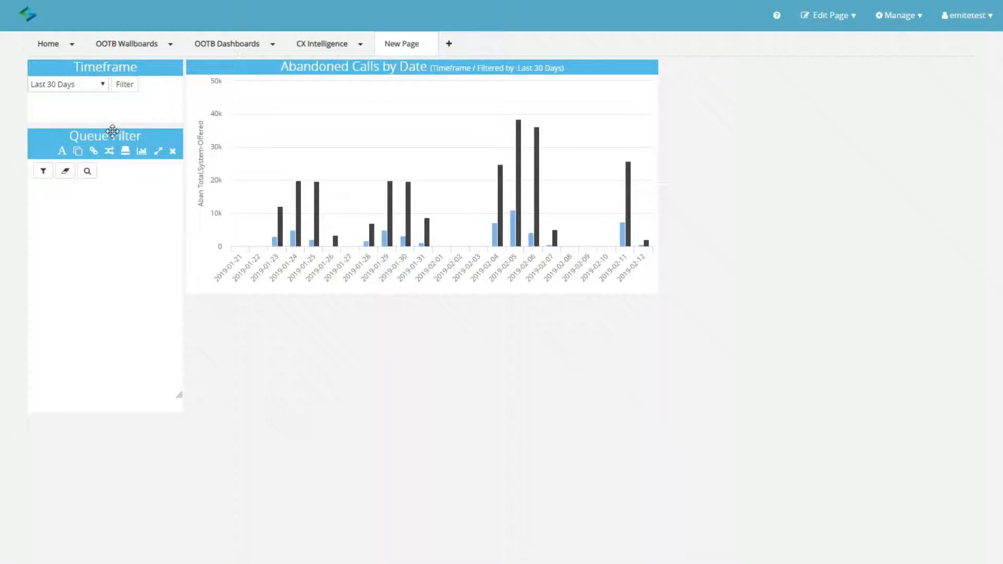
{"action": "left_click", "coordinate": [127, 153]}
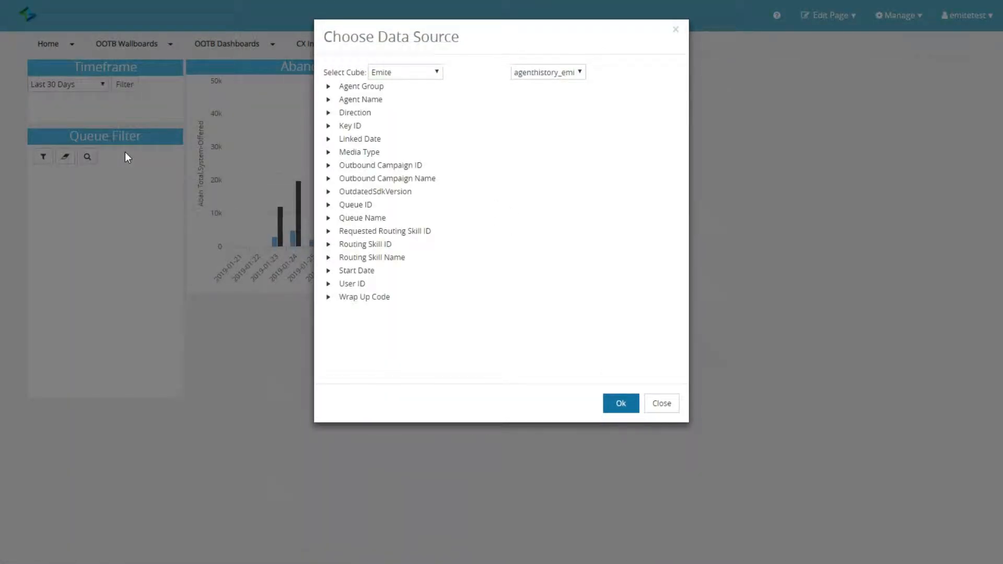
{"action": "left_click", "coordinate": [577, 75]}
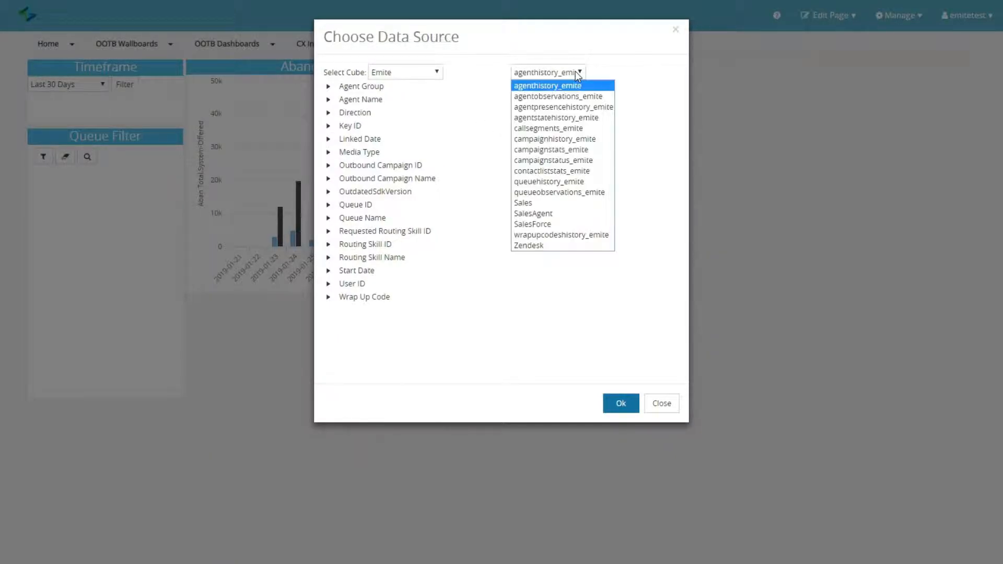
{"action": "left_click", "coordinate": [582, 129]}
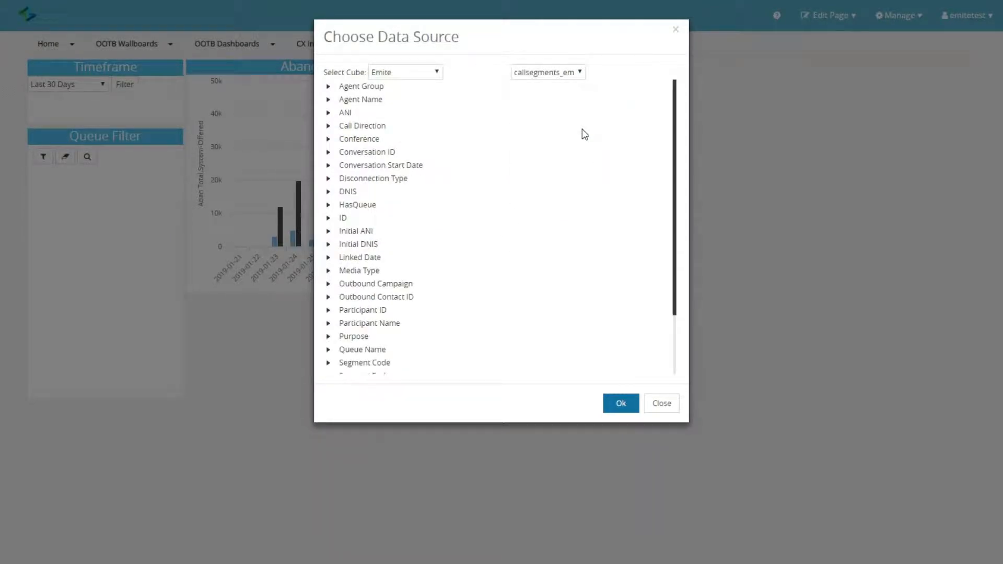
{"action": "left_click", "coordinate": [345, 127]}
{"action": "left_click", "coordinate": [329, 350]}
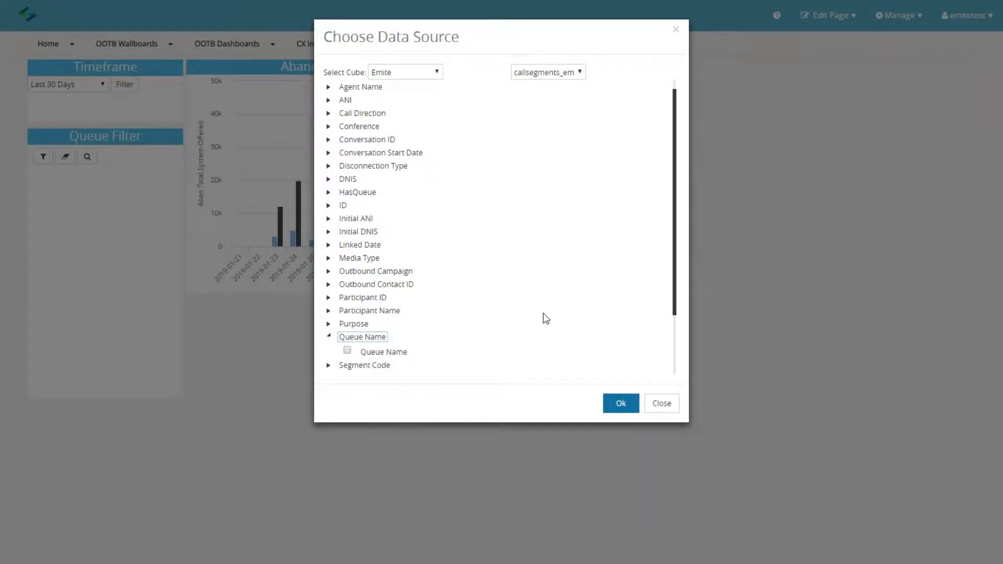
{"action": "scroll", "coordinate": [470, 319], "scroll_direction": "down", "scroll_amount": 2}
{"action": "left_click", "coordinate": [347, 287]}
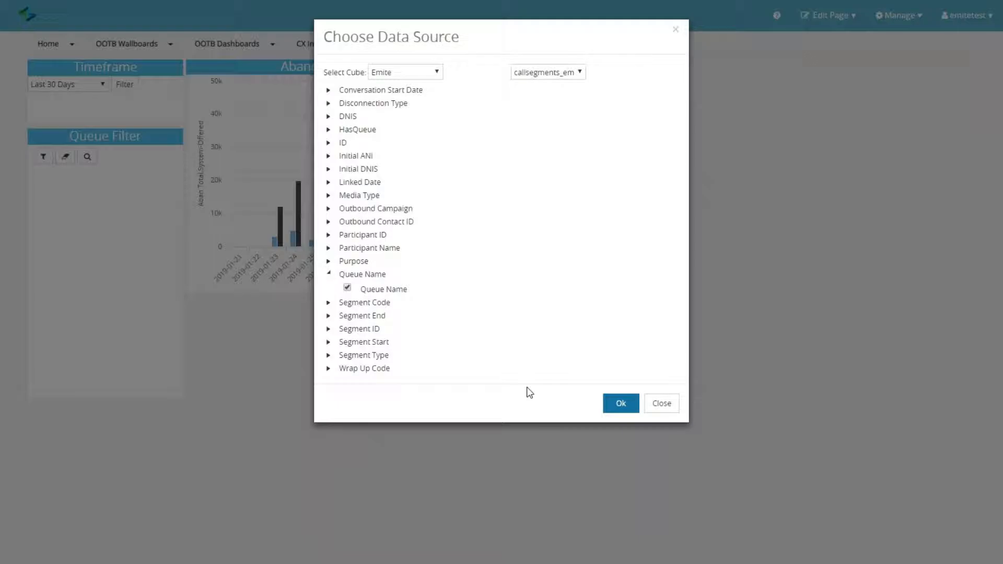
{"action": "left_click", "coordinate": [620, 411]}
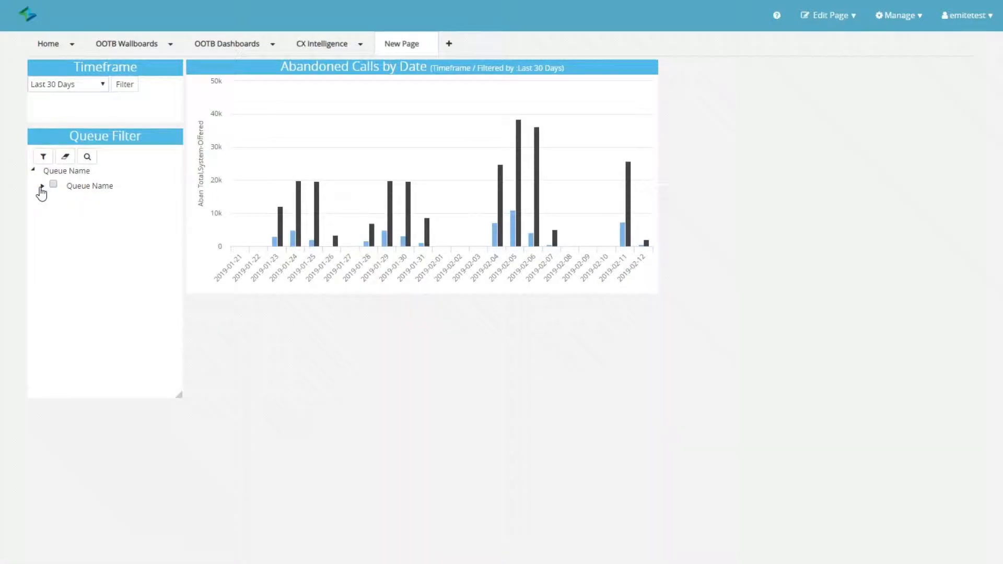
{"action": "left_click", "coordinate": [42, 186]}
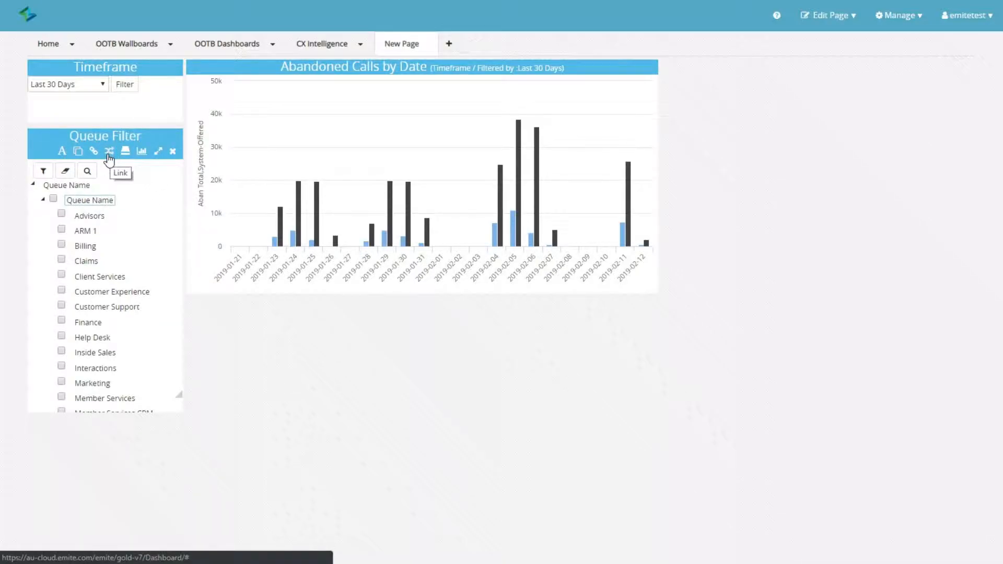
Link the Queue Filter to the Abandoned Calls by Date chart as its target
{"action": "left_click", "coordinate": [108, 154]}
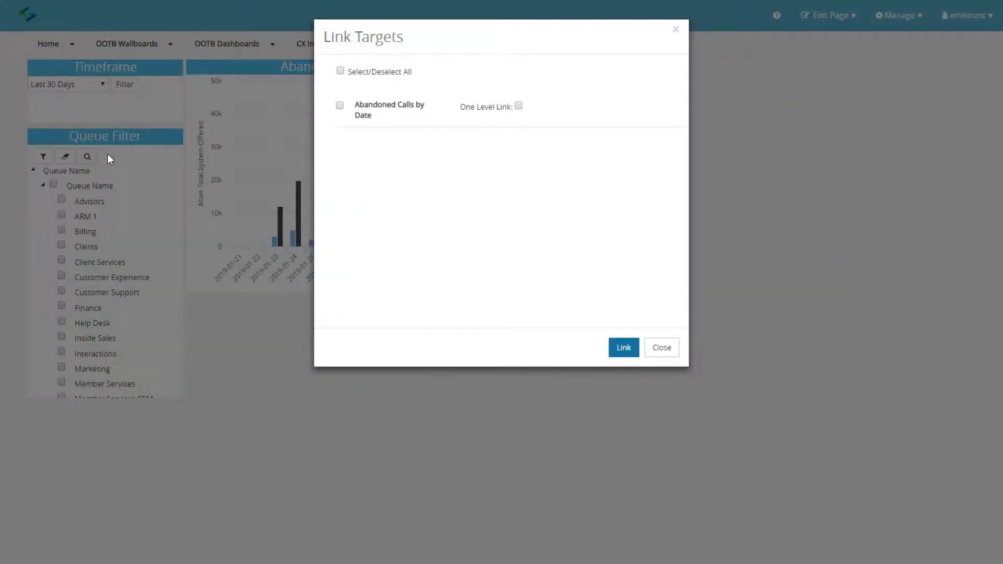
{"action": "left_click", "coordinate": [340, 106]}
{"action": "left_click", "coordinate": [624, 349]}
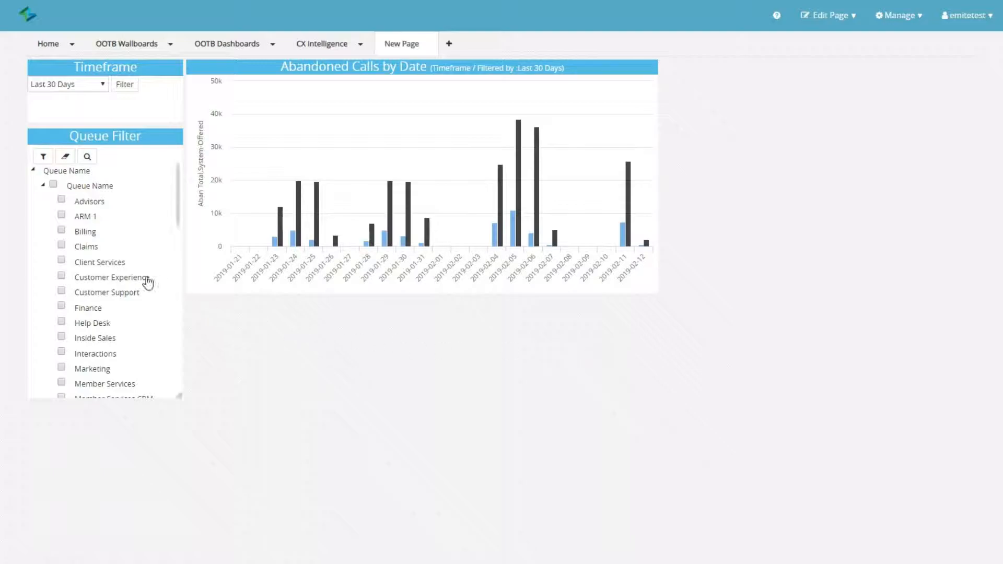
Filter the chart by the Claims, Client Services, Customer Experience and Customer Support queues, and clear that queue filter again
{"action": "left_click", "coordinate": [62, 245]}
{"action": "key", "text": "Down"}
{"action": "key", "text": "space"}
{"action": "key", "text": "Down"}
{"action": "key", "text": "space"}
{"action": "key", "text": "Down"}
{"action": "key", "text": "space"}
{"action": "left_click", "coordinate": [45, 163]}
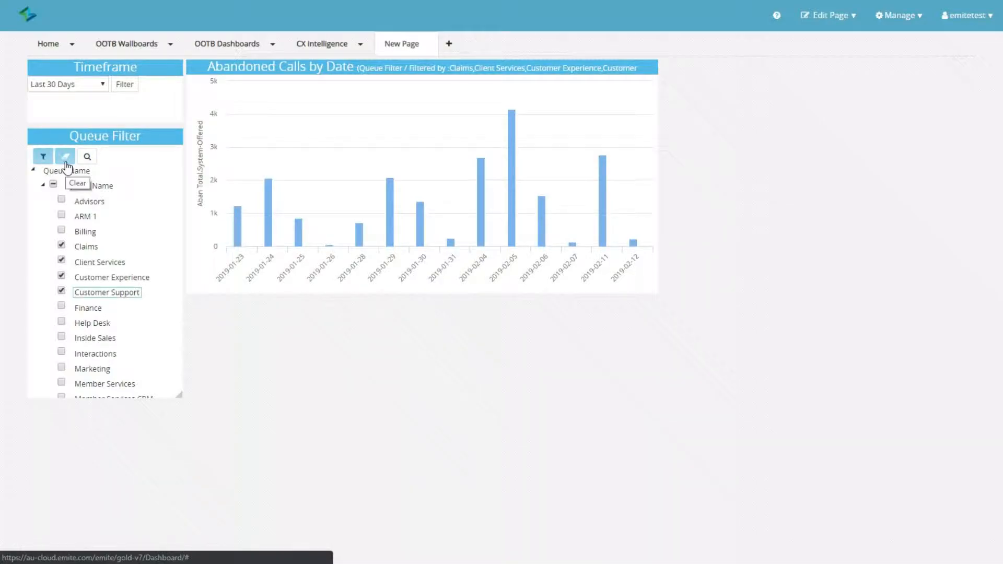
{"action": "left_click", "coordinate": [65, 157]}
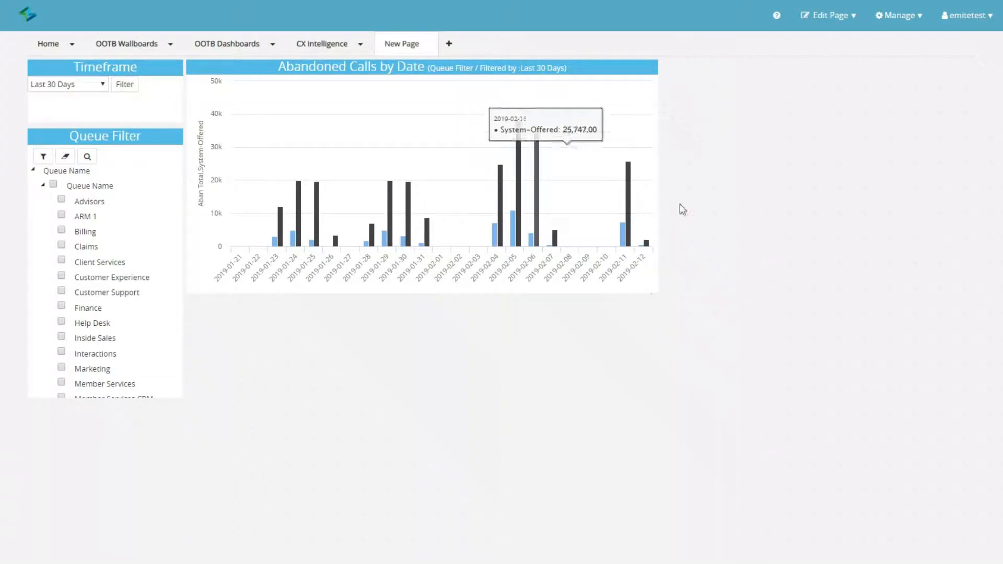
Insert one new datablock on the page and choose Cube Report as its type
{"action": "left_click", "coordinate": [844, 24]}
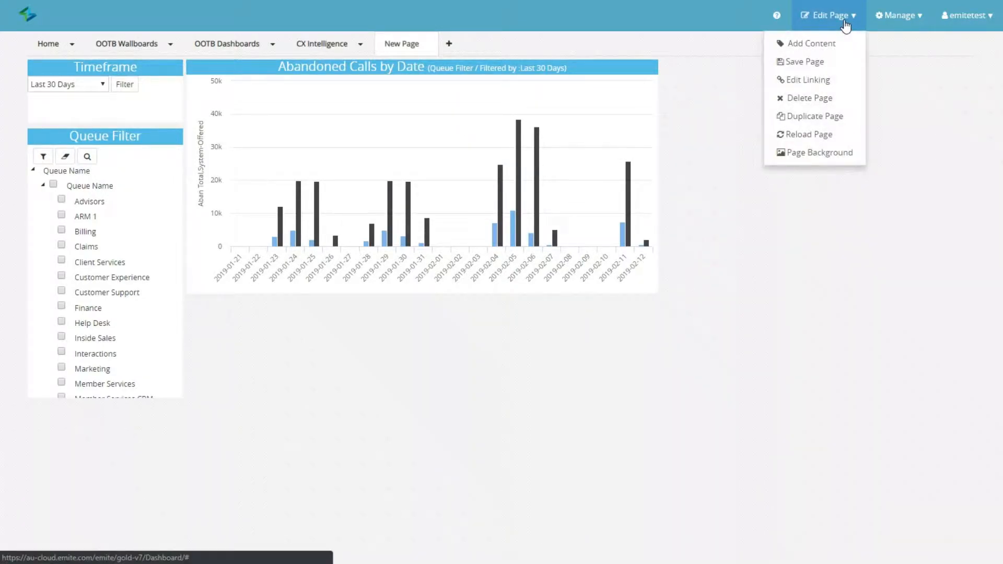
{"action": "left_click", "coordinate": [802, 47]}
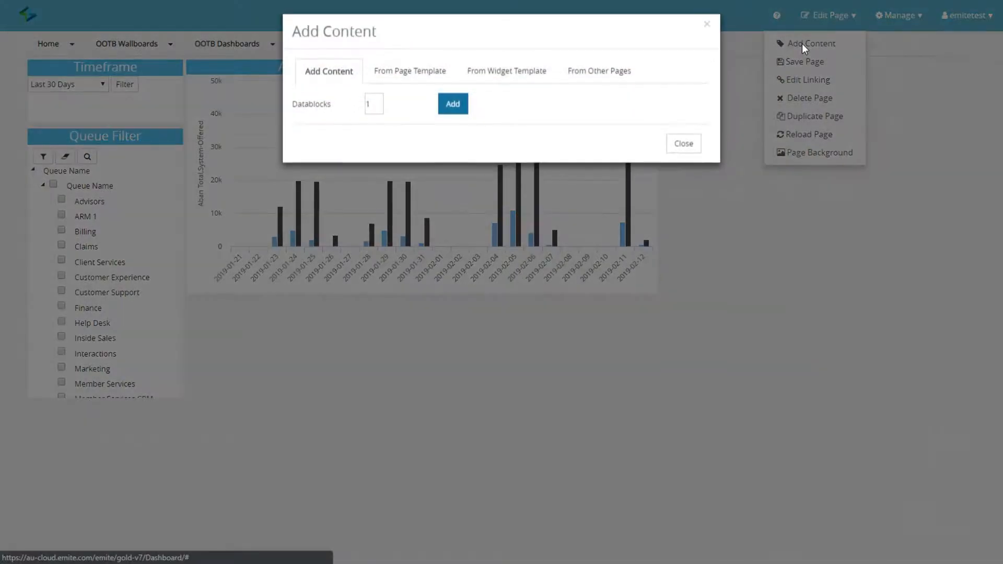
{"action": "left_click", "coordinate": [456, 116]}
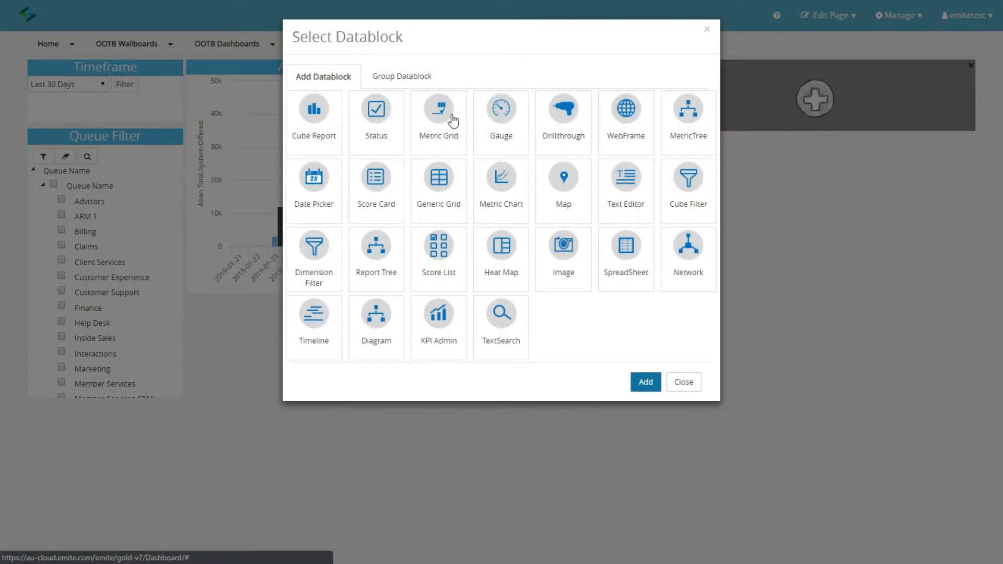
{"action": "left_click", "coordinate": [318, 127]}
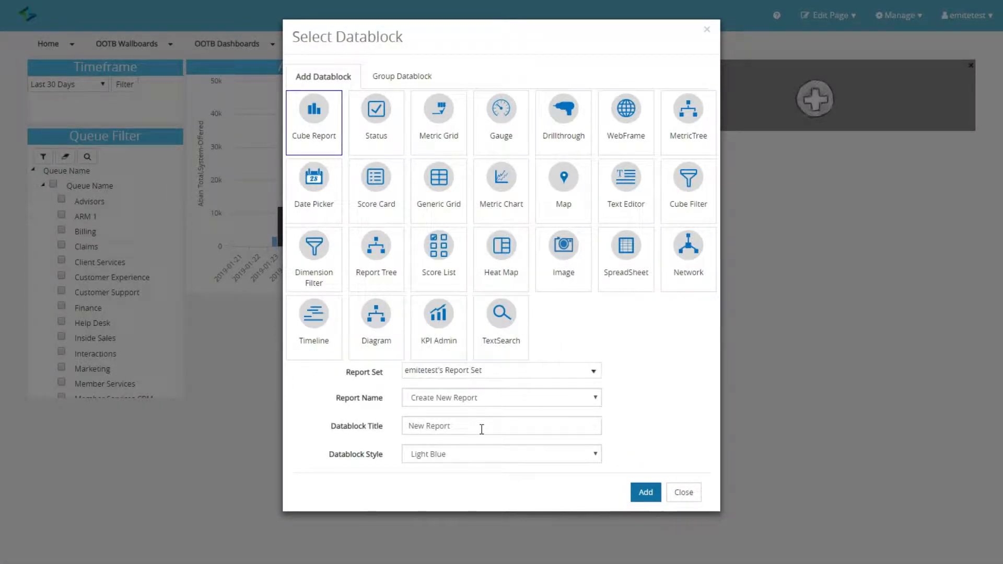
Title the new Cube Report datablock Abandoned Calls by Queue
{"action": "left_click_drag", "start_coordinate": [481, 427], "coordinate": [367, 437]}
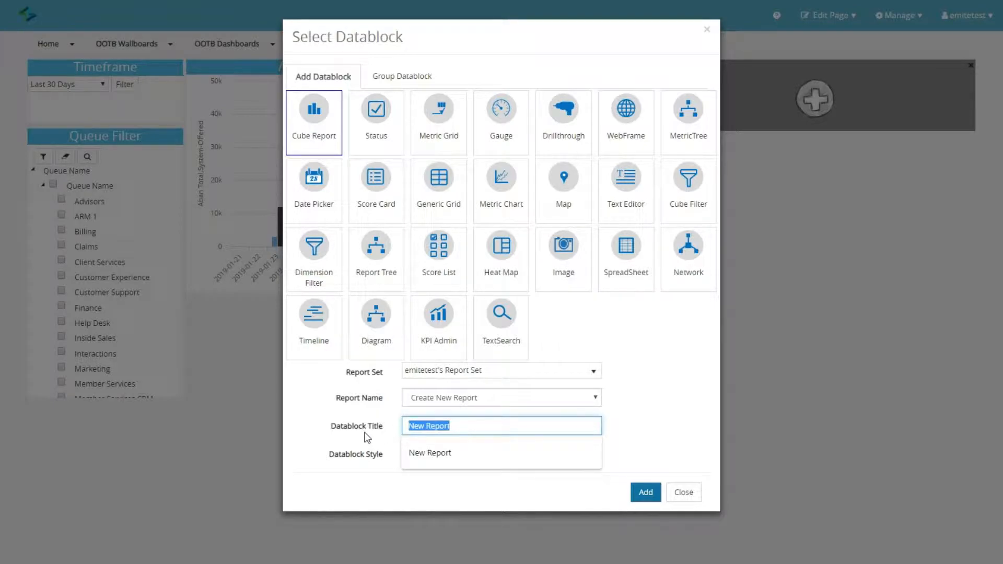
{"action": "type", "text": "Queue"}
{"action": "key", "text": "BackSpace"}
{"action": "key", "text": "BackSpace"}
{"action": "key", "text": "BackSpace"}
{"action": "key", "text": "BackSpace"}
{"action": "key", "text": "BackSpace"}
{"action": "type", "text": "Abandoned CAll"}
{"action": "key", "text": "BackSpace"}
{"action": "key", "text": "BackSpace"}
{"action": "key", "text": "BackSpace"}
{"action": "type", "text": "alls by Queue"}
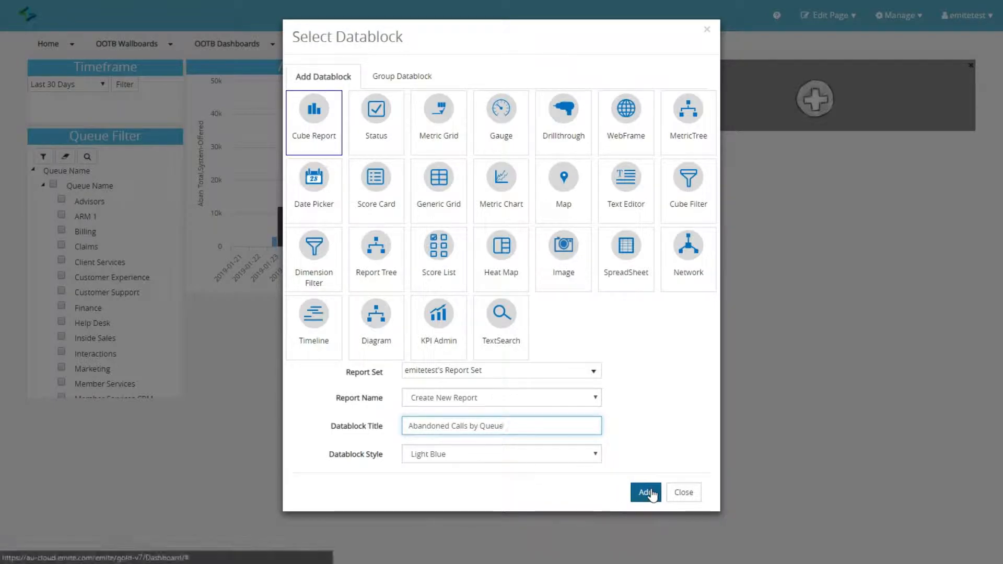
Add the titled report to the page and place it beneath the Abandoned Calls by Date chart
{"action": "left_click", "coordinate": [647, 492]}
{"action": "left_click_drag", "start_coordinate": [769, 69], "coordinate": [289, 322]}
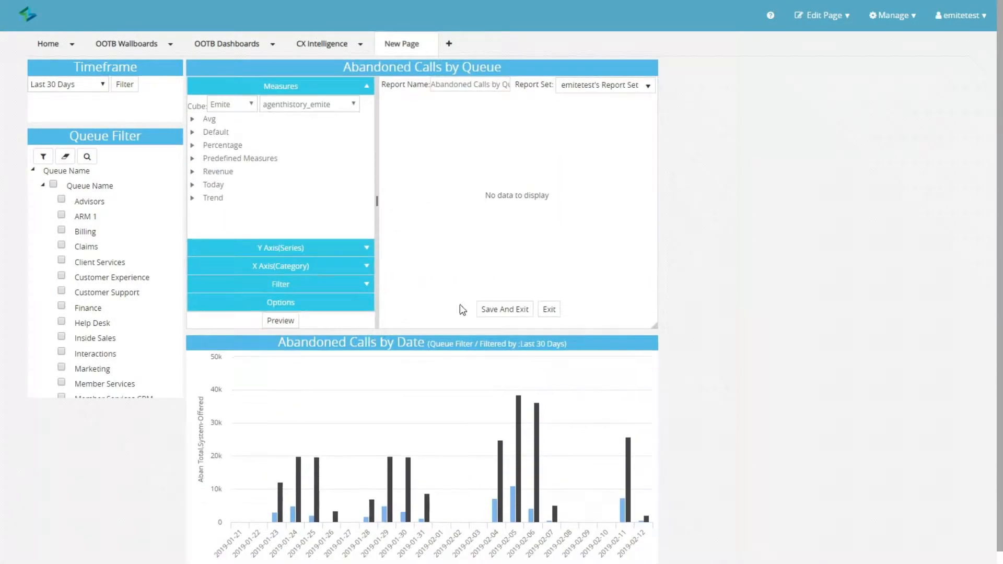
{"action": "left_click_drag", "start_coordinate": [443, 344], "coordinate": [467, 64]}
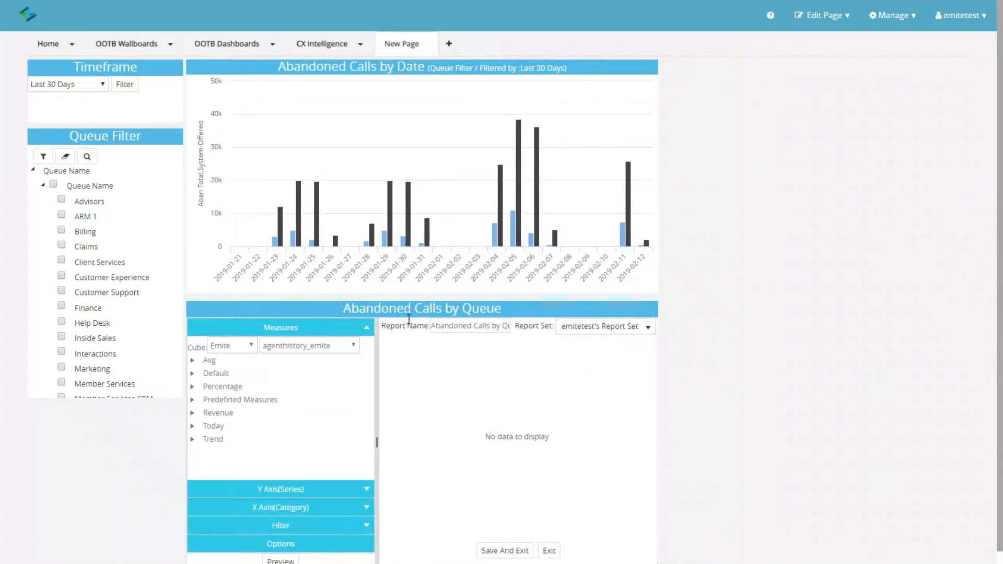
Set the new report's cube to callsegments_emite and select the Aban Total measure under KPIS
{"action": "left_click", "coordinate": [329, 345]}
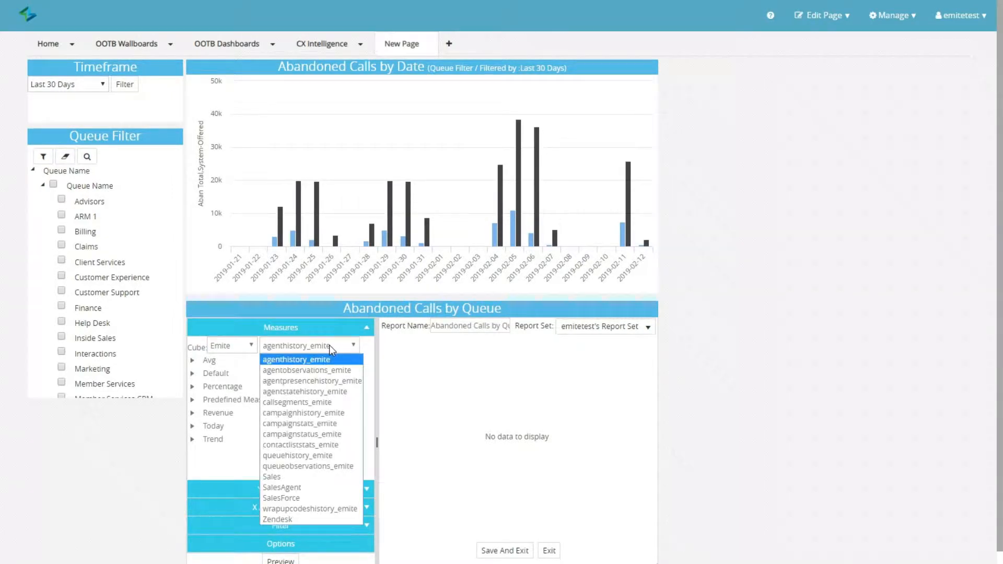
{"action": "left_click", "coordinate": [338, 403]}
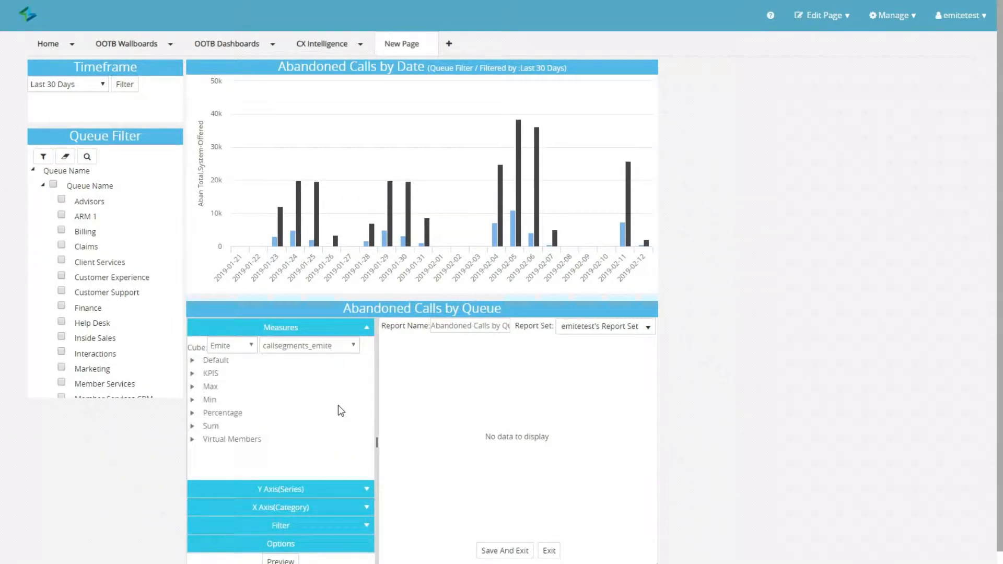
{"action": "left_click", "coordinate": [192, 373]}
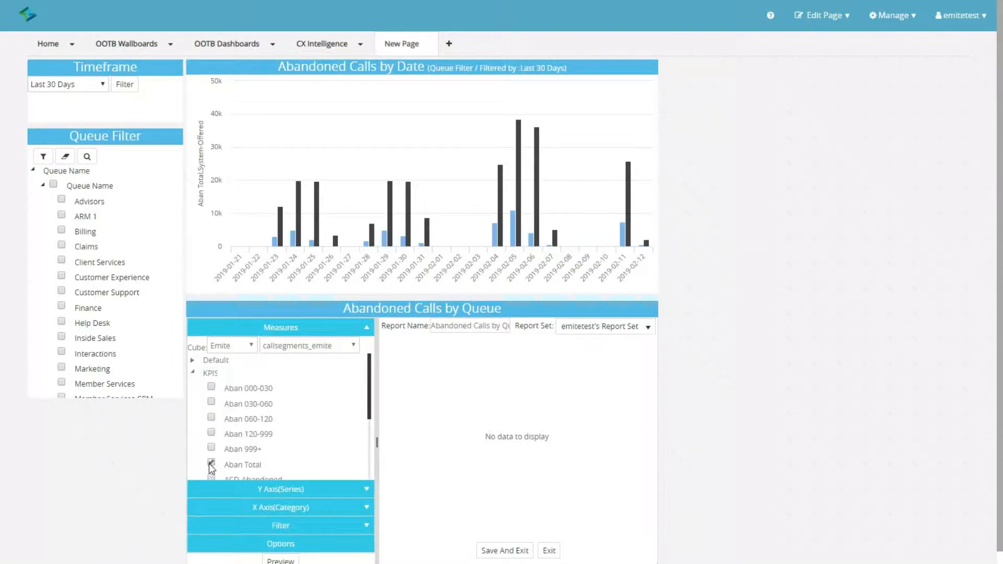
Select the Queue Name dimension as the report's X axis category
{"action": "left_click", "coordinate": [324, 508]}
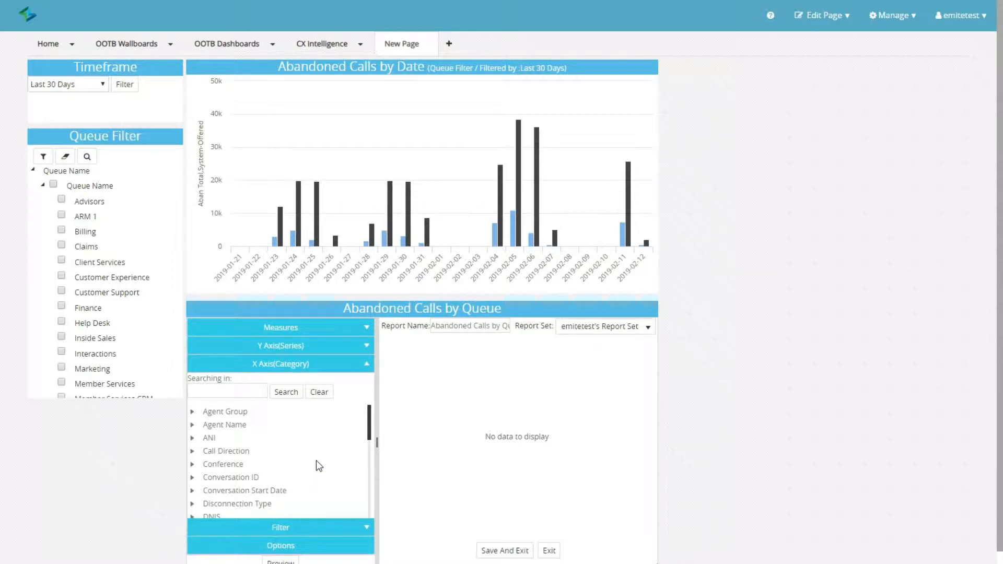
{"action": "scroll", "coordinate": [315, 463], "scroll_direction": "down", "scroll_amount": 5}
{"action": "left_click", "coordinate": [217, 473]}
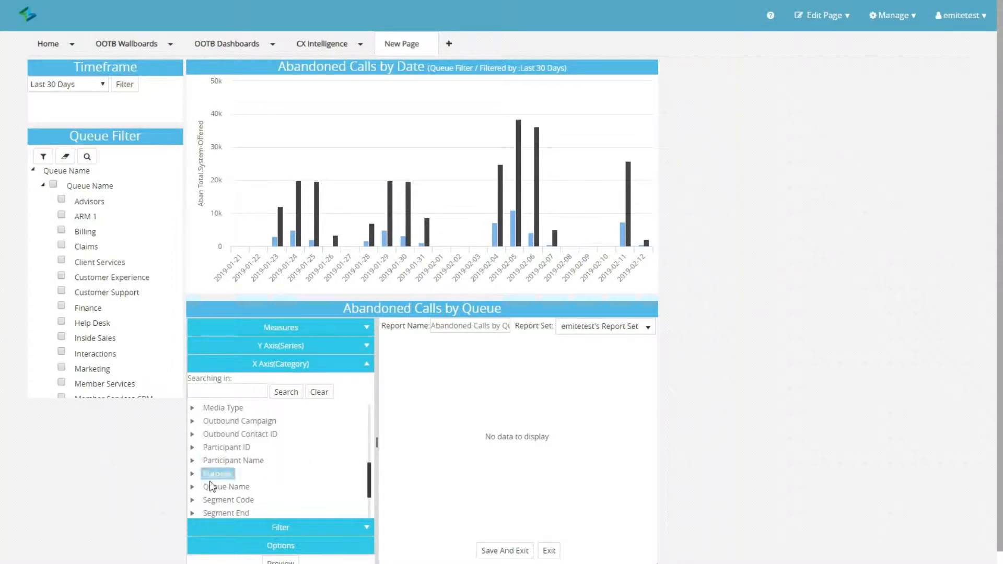
{"action": "left_click", "coordinate": [192, 487]}
{"action": "scroll", "coordinate": [209, 494], "scroll_direction": "down", "scroll_amount": 1}
{"action": "left_click", "coordinate": [213, 488]}
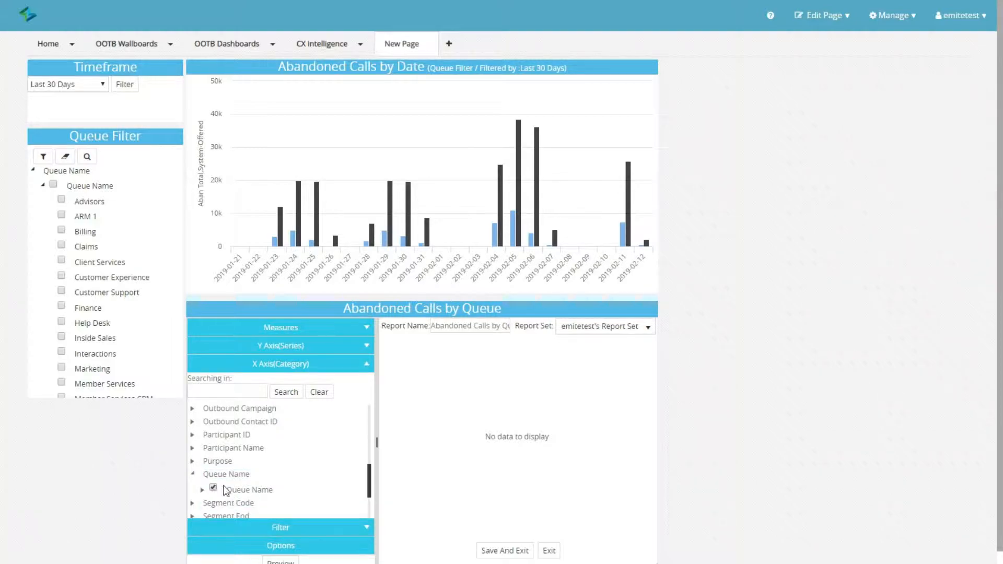
Set the report's dimension for linking to Linked Date, preview the chart, and save and exit the report editor
{"action": "left_click", "coordinate": [340, 546]}
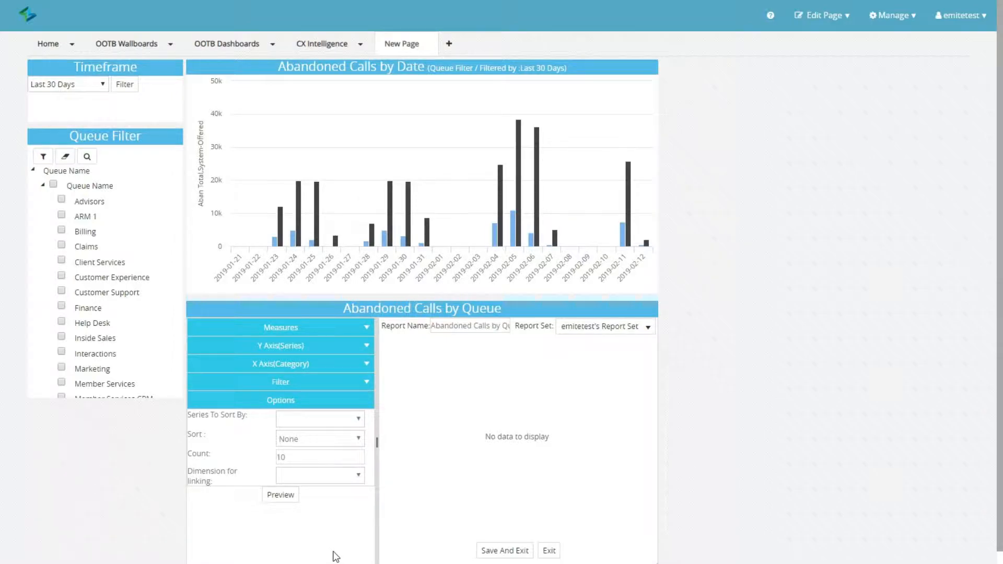
{"action": "left_click", "coordinate": [340, 475]}
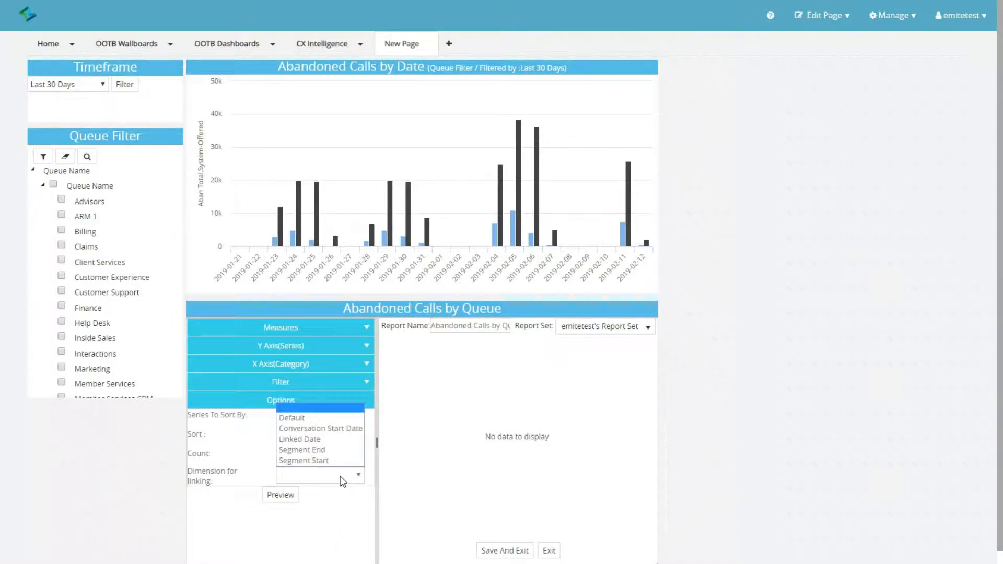
{"action": "left_click", "coordinate": [335, 441]}
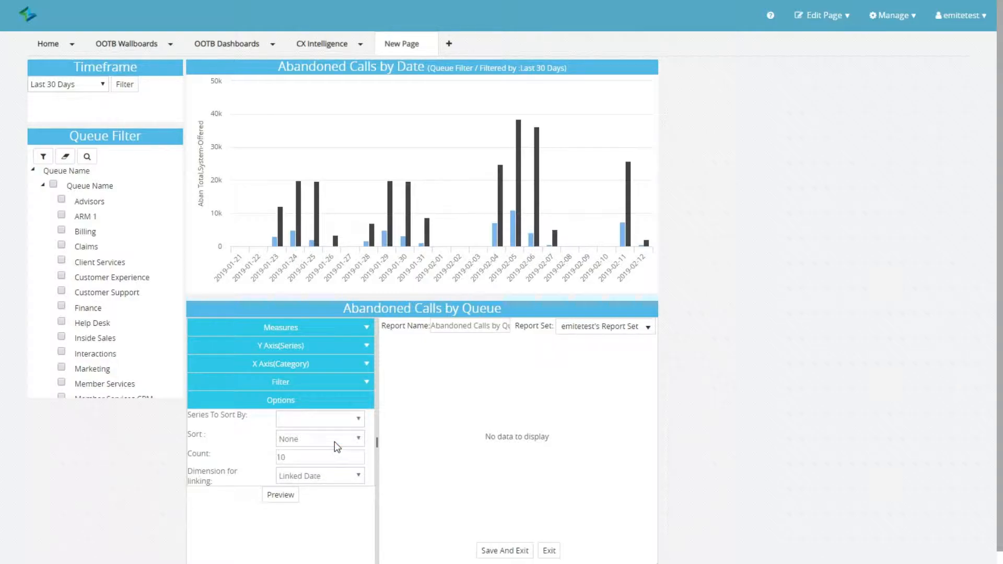
{"action": "left_click", "coordinate": [280, 499]}
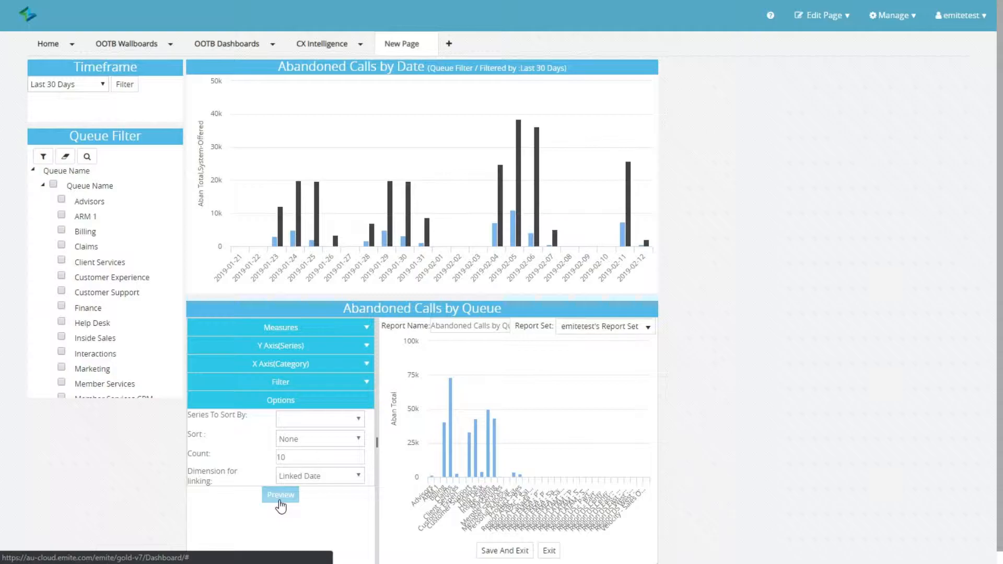
{"action": "left_click", "coordinate": [505, 551]}
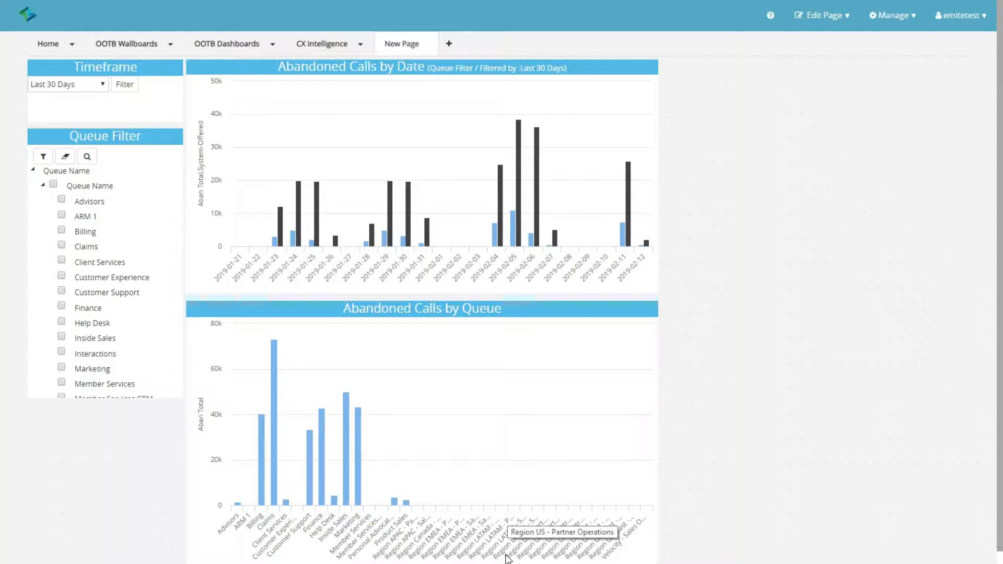
Narrow Abandoned Calls by Queue, place it beside the Abandoned Calls by Date chart, and shorten it to match that chart's height
{"action": "left_click_drag", "start_coordinate": [653, 548], "coordinate": [577, 554]}
{"action": "left_click_drag", "start_coordinate": [578, 423], "coordinate": [427, 414]}
{"action": "left_click_drag", "start_coordinate": [282, 306], "coordinate": [794, 117]}
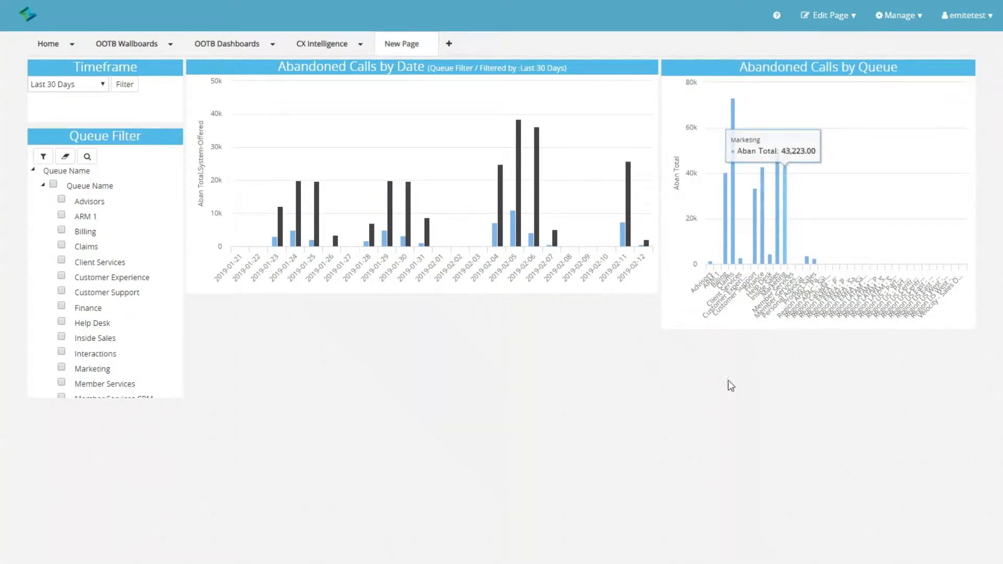
{"action": "left_click_drag", "start_coordinate": [666, 333], "coordinate": [667, 292]}
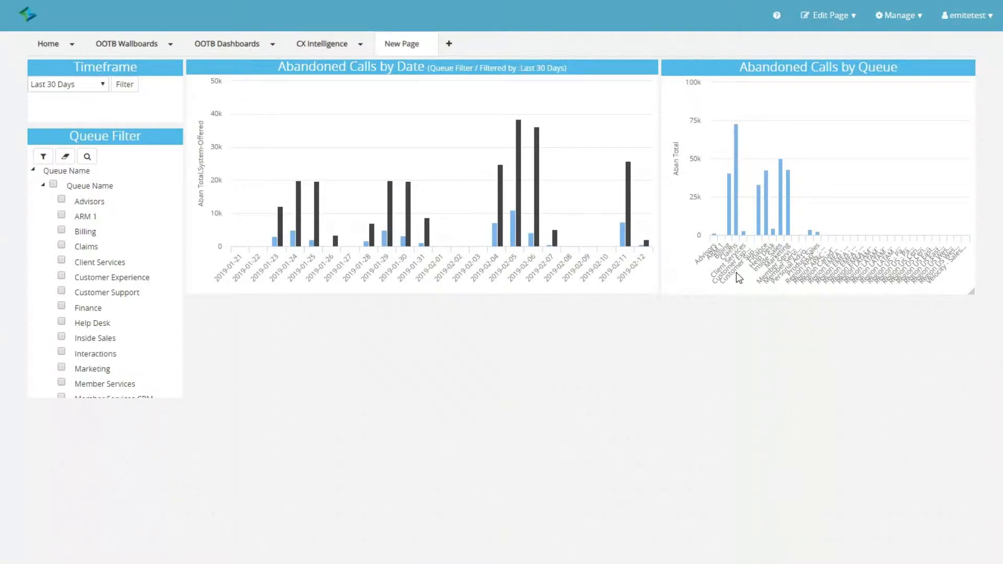
Show Abandoned Calls by Queue as a grid and sort it by Aban Total in descending order
{"action": "mouse_move", "coordinate": [740, 227]}
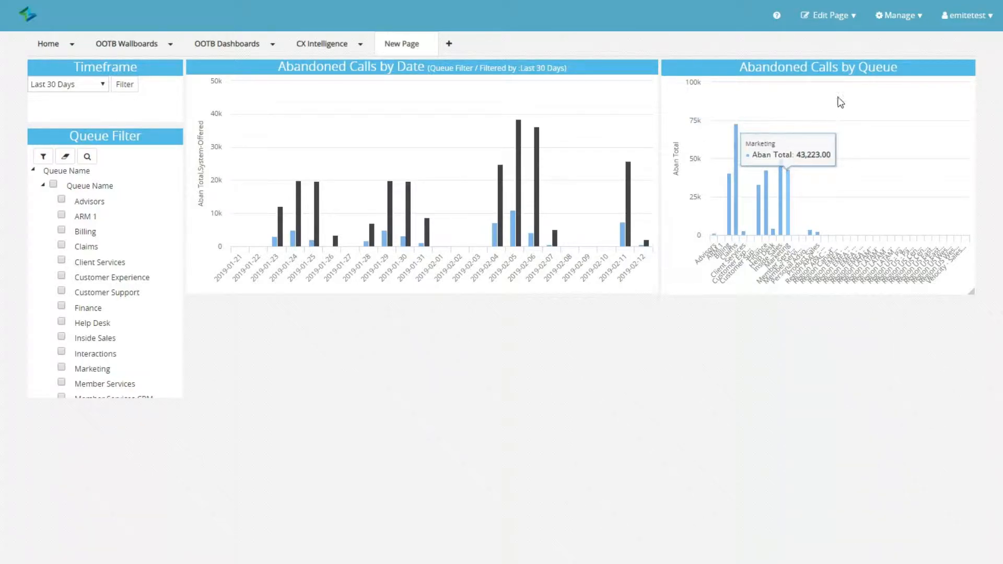
{"action": "mouse_move", "coordinate": [862, 66]}
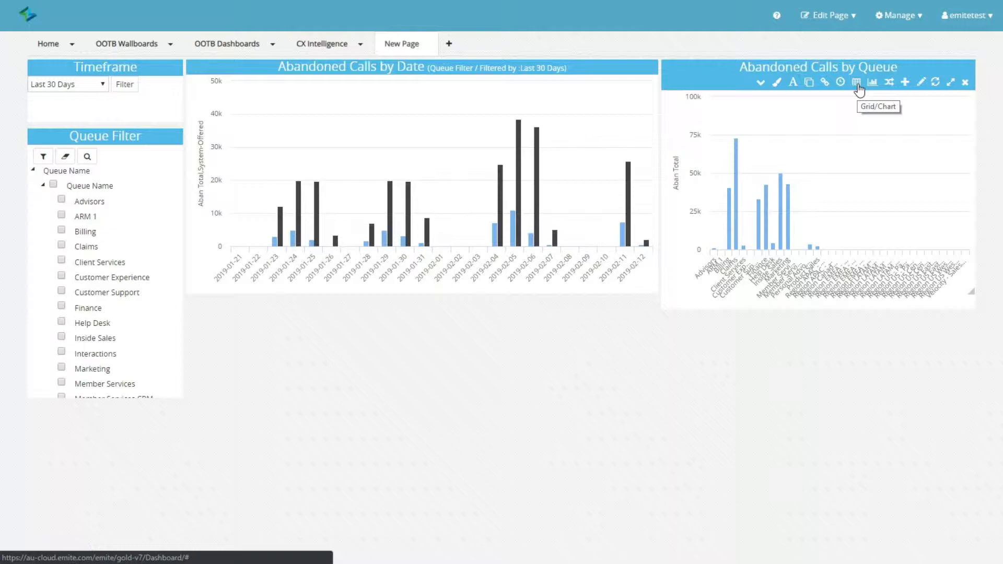
{"action": "left_click", "coordinate": [857, 82]}
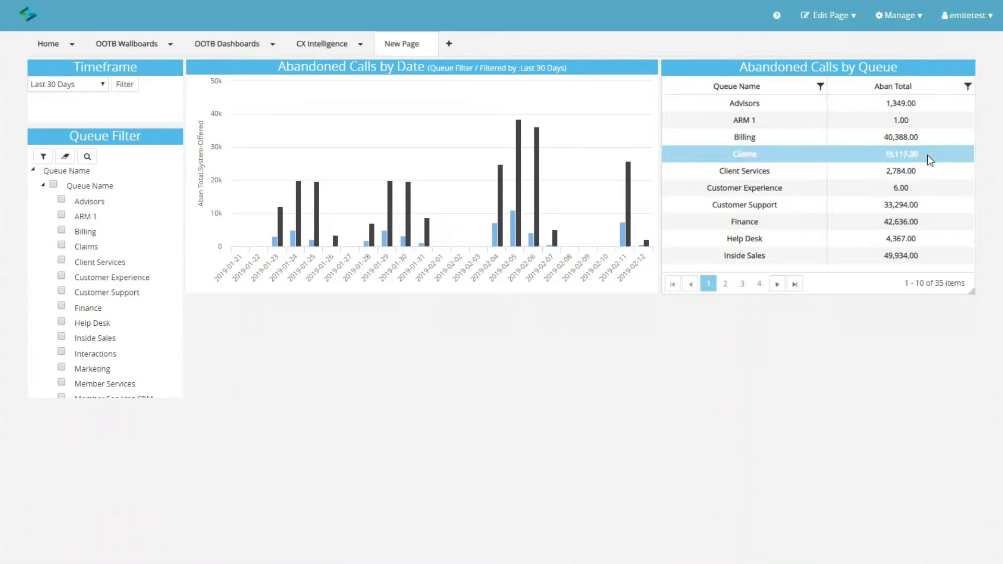
{"action": "left_click", "coordinate": [927, 92]}
{"action": "left_click", "coordinate": [928, 90]}
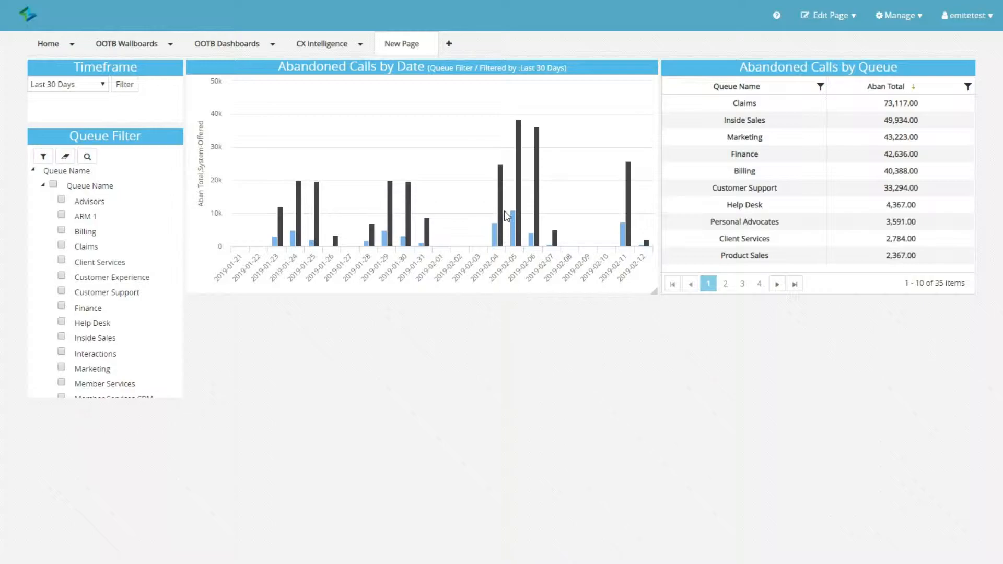
Link the Abandoned Calls by Date chart to Abandoned Calls by Queue as its target
{"action": "mouse_move", "coordinate": [501, 201]}
{"action": "mouse_move", "coordinate": [538, 203]}
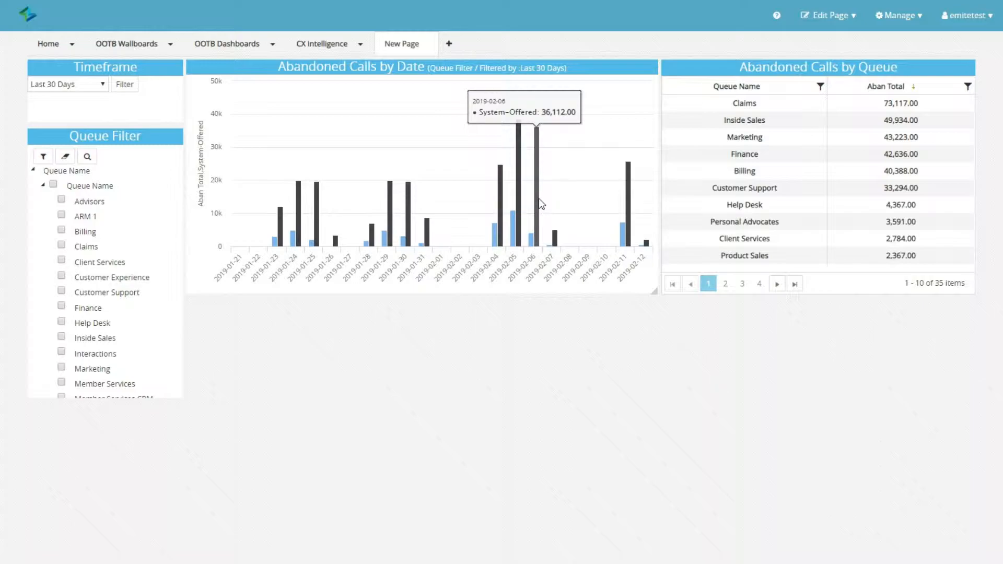
{"action": "mouse_move", "coordinate": [496, 68]}
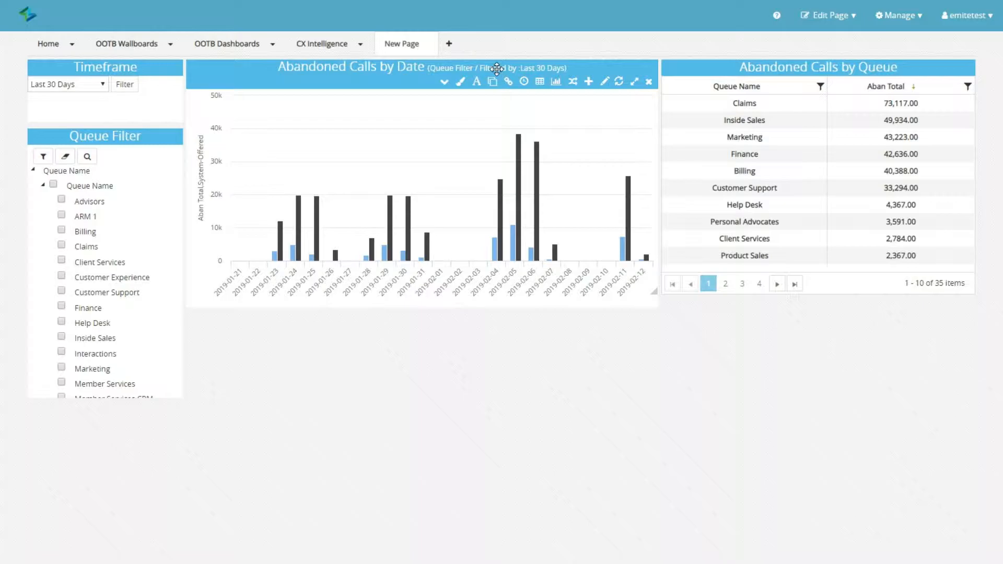
{"action": "left_click", "coordinate": [574, 83]}
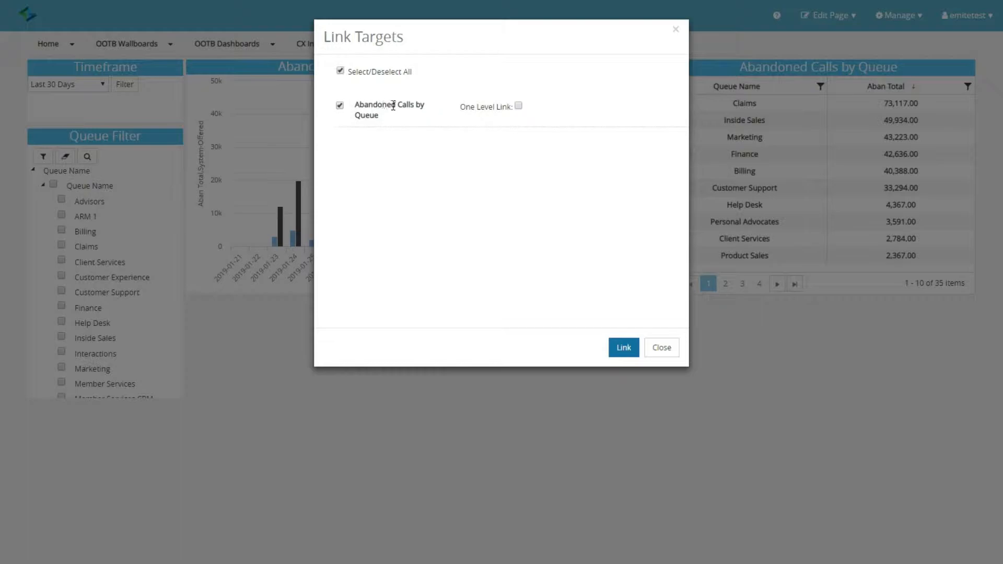
{"action": "left_click", "coordinate": [623, 348]}
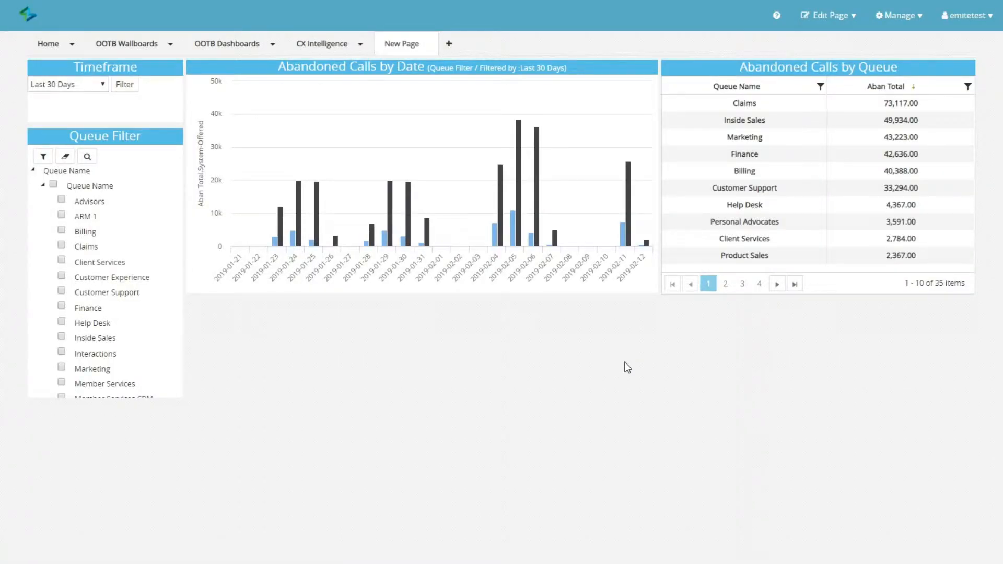
Filter the Abandoned Calls by Queue grid to 2019-02-06 using that date's bar in the Abandoned Calls by Date chart
{"action": "left_click", "coordinate": [537, 216]}
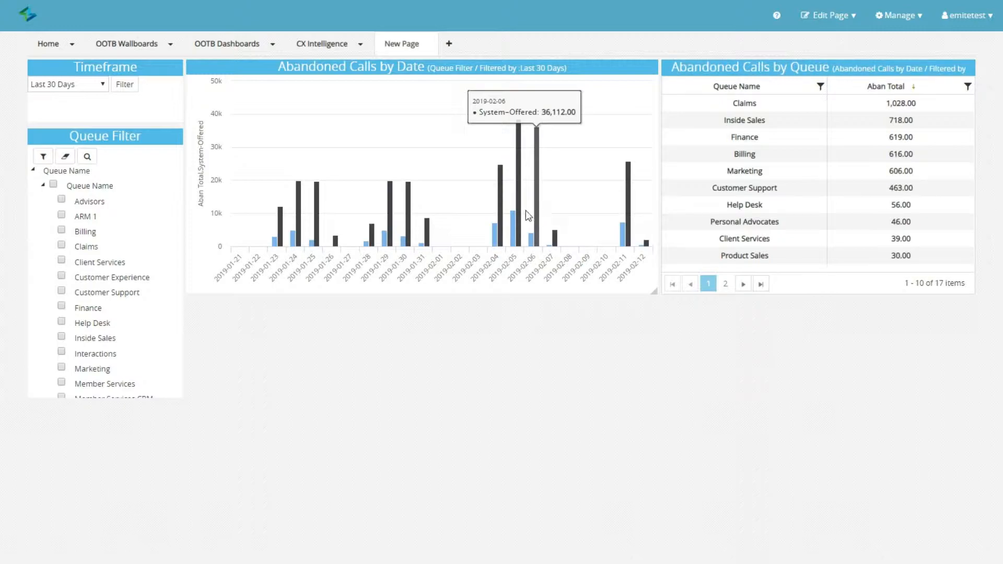
{"action": "mouse_move", "coordinate": [514, 215]}
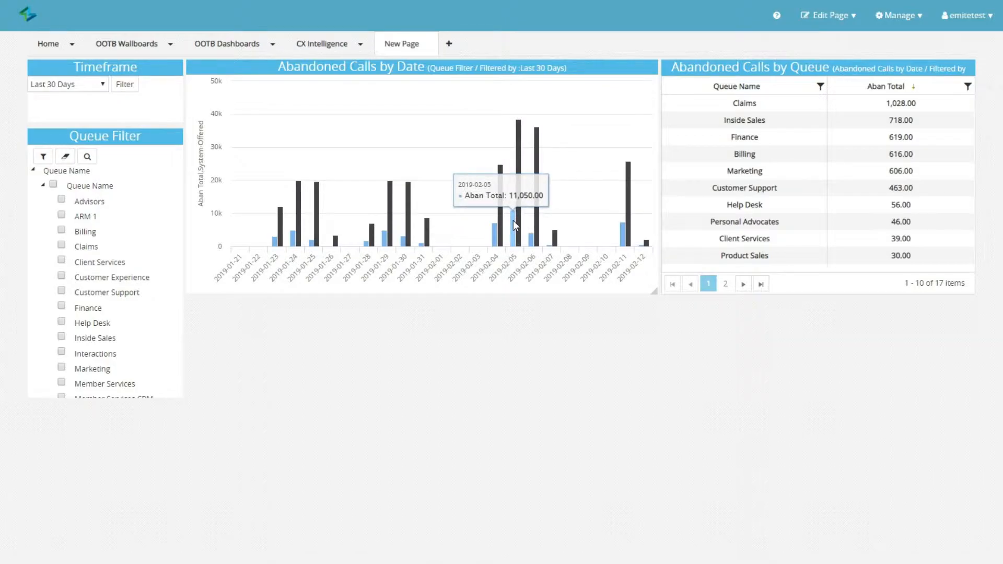
Filter the Abandoned Calls by Queue grid using the 2019-02-05, 2019-02-04 and 2019-01-31 bars of the Abandoned Calls by Date chart in turn
{"action": "left_click", "coordinate": [511, 219]}
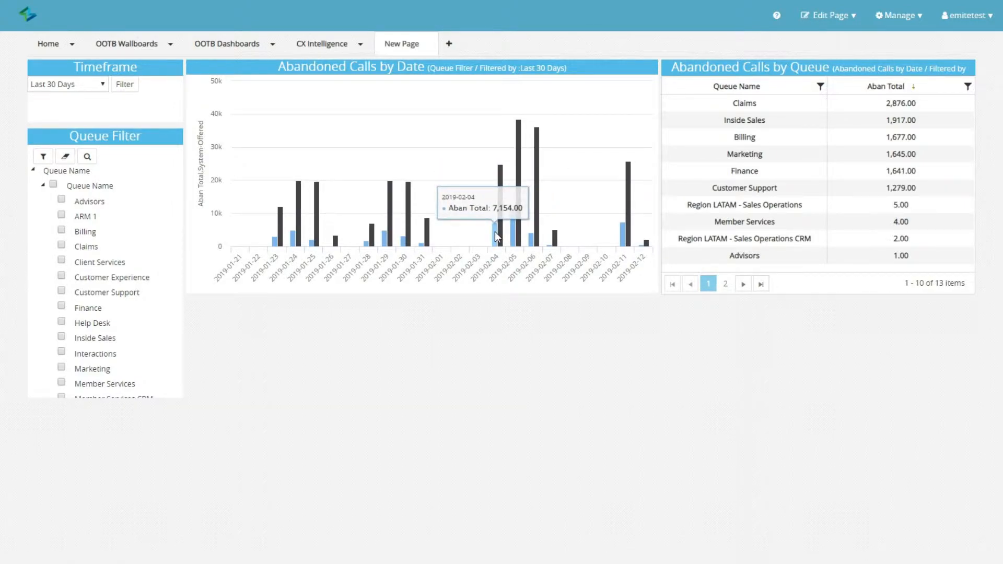
{"action": "left_click", "coordinate": [495, 236]}
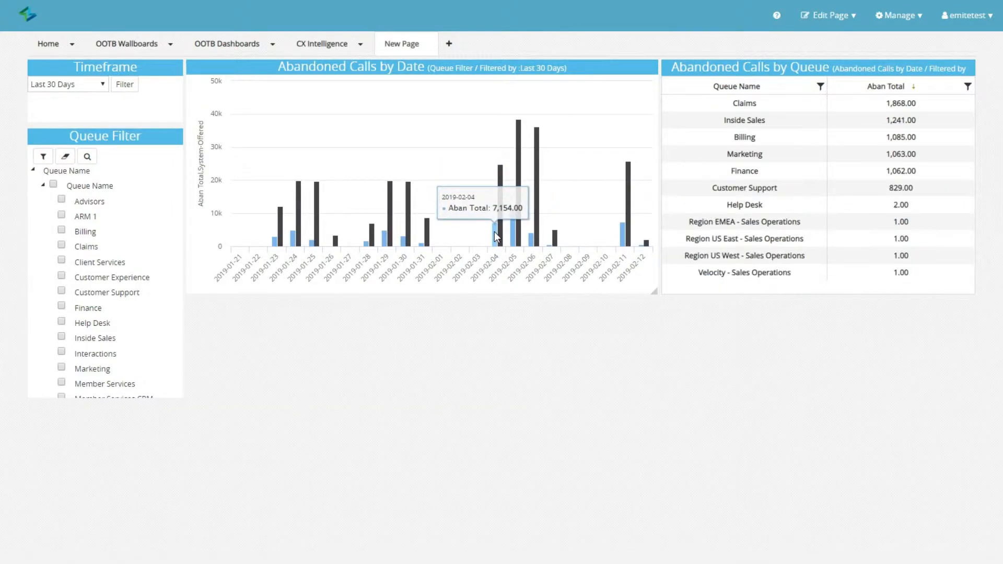
{"action": "mouse_move", "coordinate": [420, 245]}
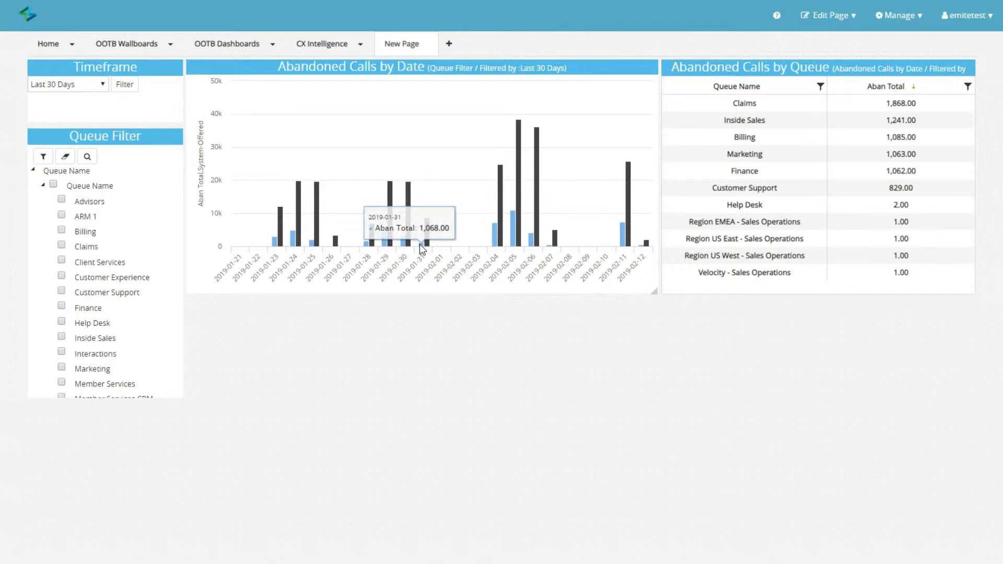
{"action": "left_click", "coordinate": [419, 243]}
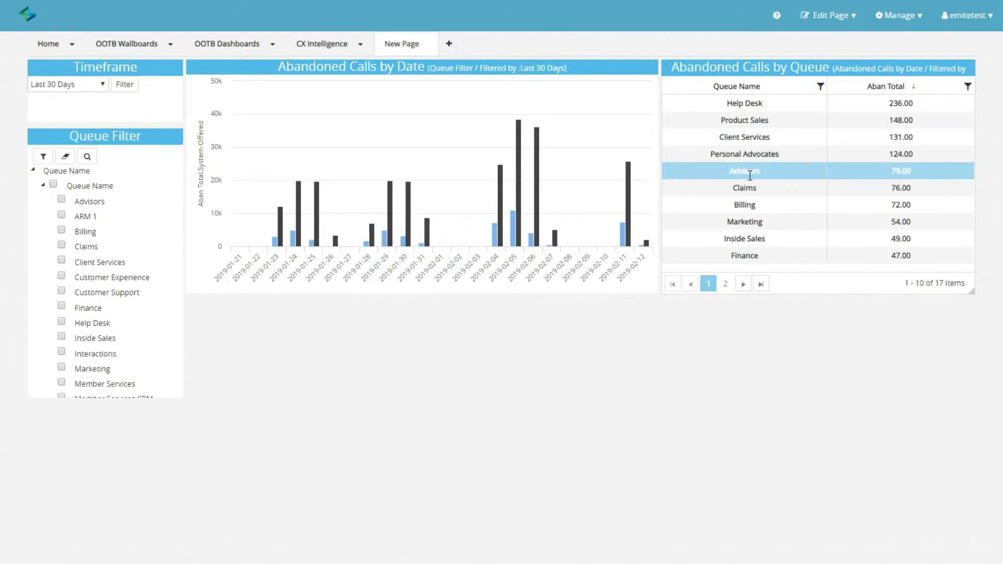
Add a Light Blue Drillthrough datablock titled Drillthrough and widen it to span beneath both Abandoned Calls datablocks
{"action": "left_click", "coordinate": [847, 26]}
{"action": "left_click", "coordinate": [830, 45]}
{"action": "left_click", "coordinate": [463, 113]}
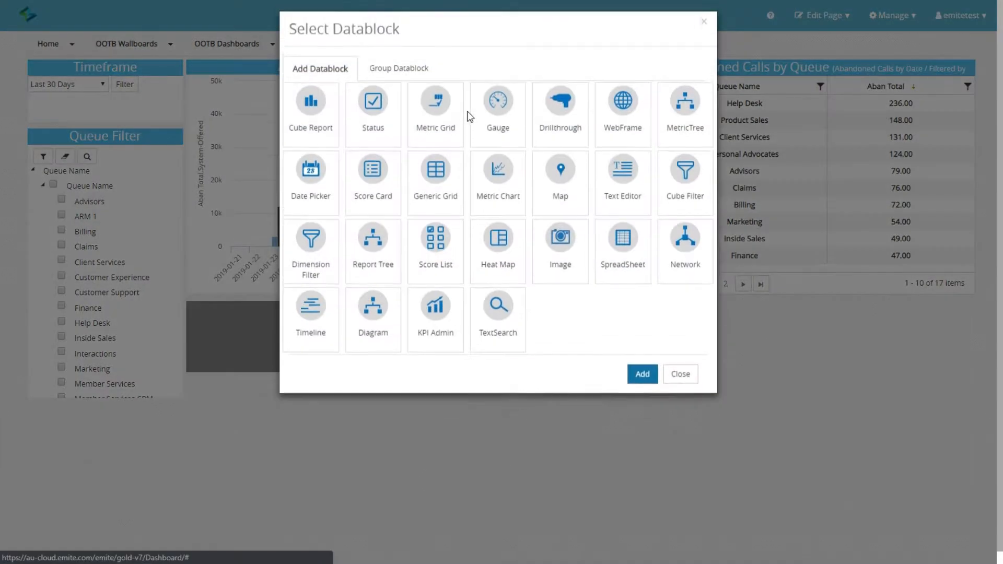
{"action": "left_click", "coordinate": [565, 120]}
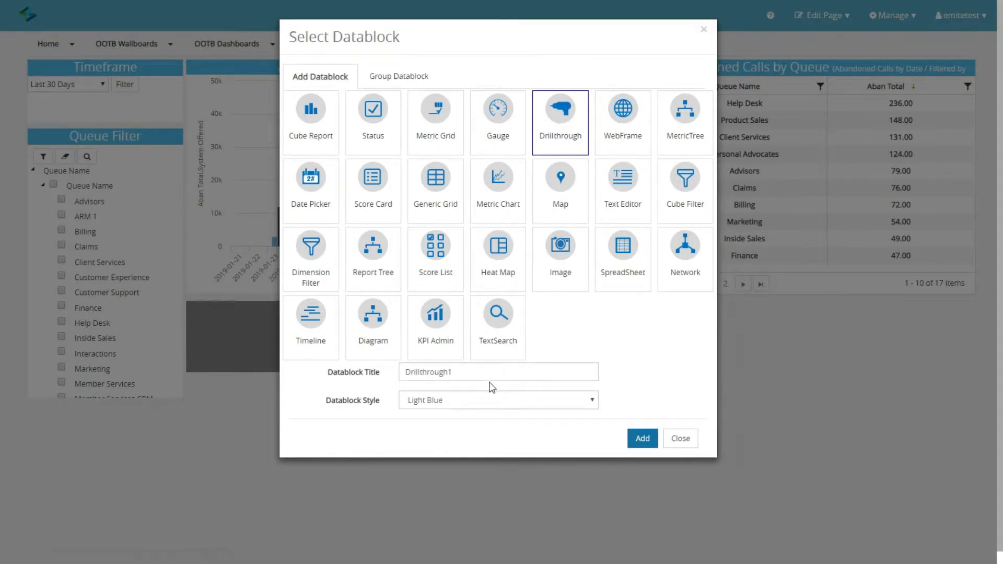
{"action": "left_click", "coordinate": [482, 379]}
{"action": "key", "text": "BackSpace"}
{"action": "left_click", "coordinate": [647, 438]}
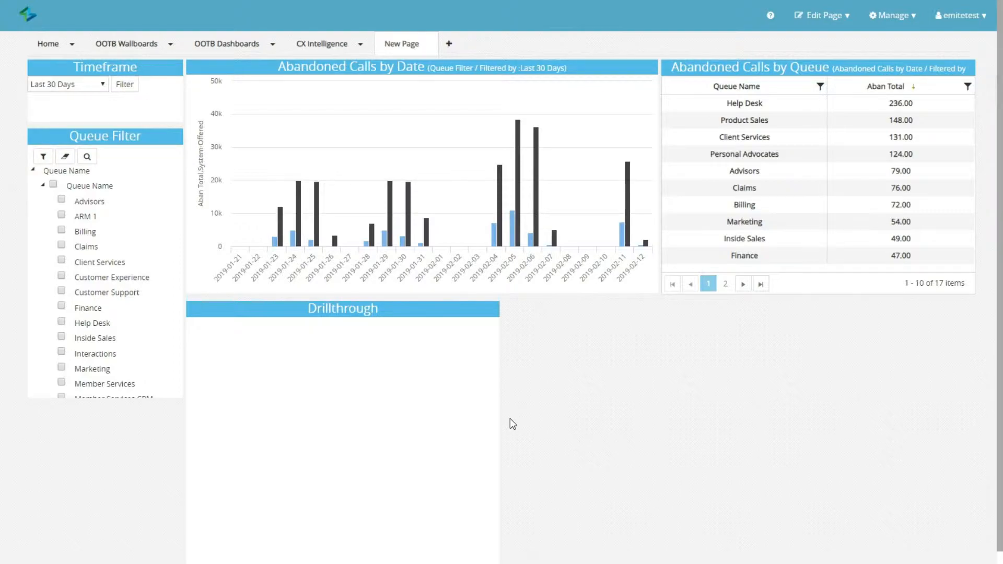
{"action": "left_click_drag", "start_coordinate": [500, 419], "coordinate": [966, 424]}
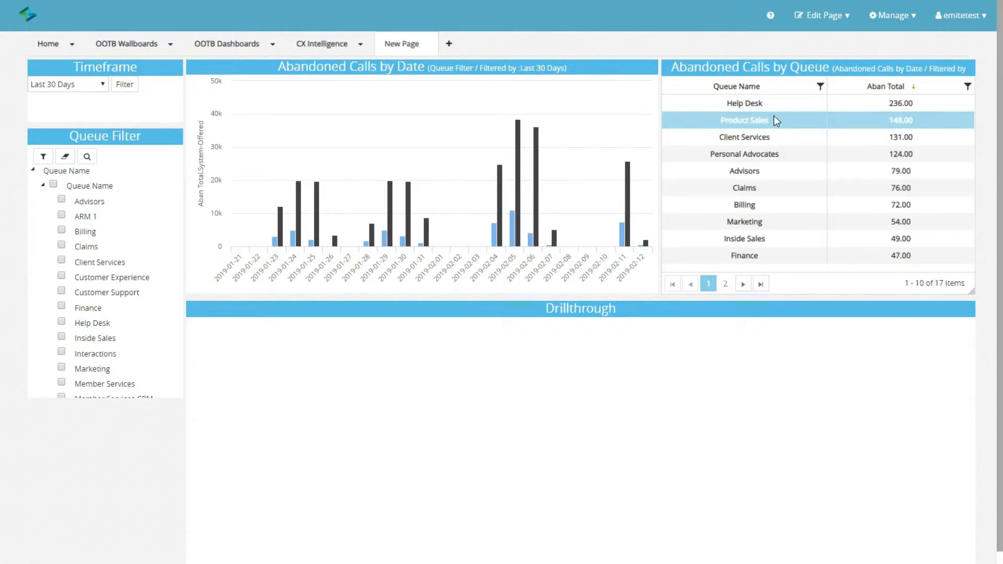
Link Abandoned Calls by Queue to the Drillthrough datablock as its target and drill into the Client Services queue
{"action": "mouse_move", "coordinate": [773, 64]}
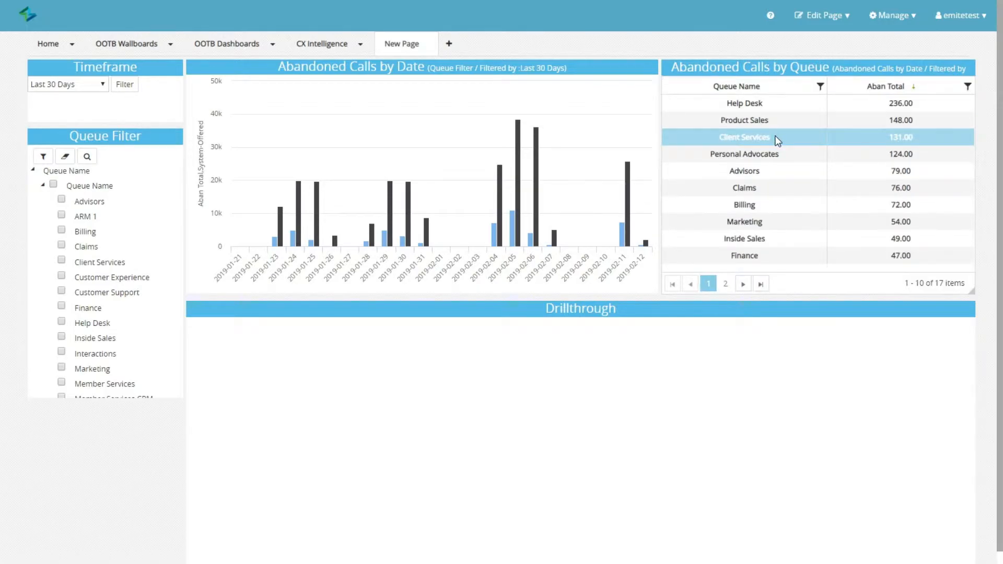
{"action": "mouse_move", "coordinate": [879, 73]}
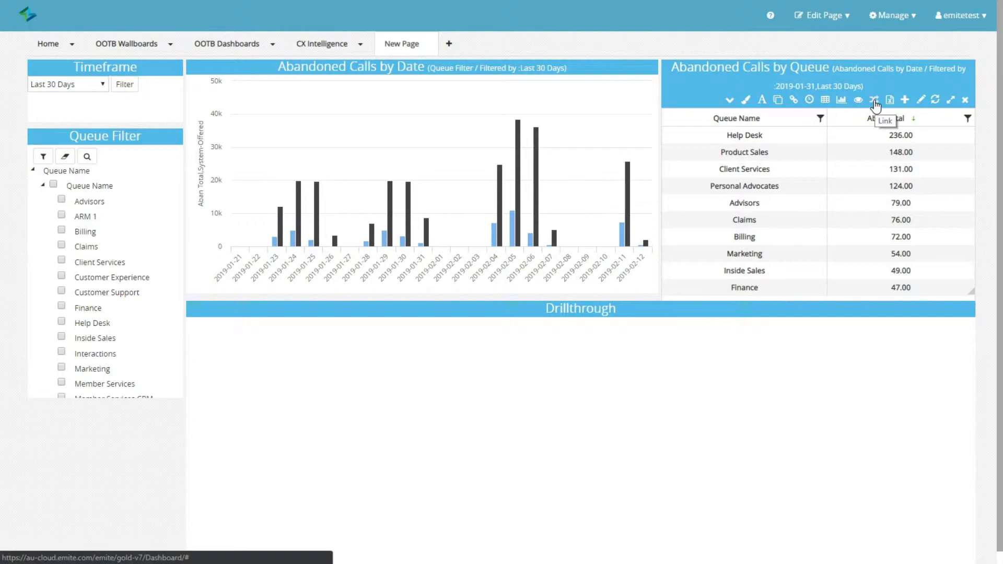
{"action": "left_click", "coordinate": [875, 100]}
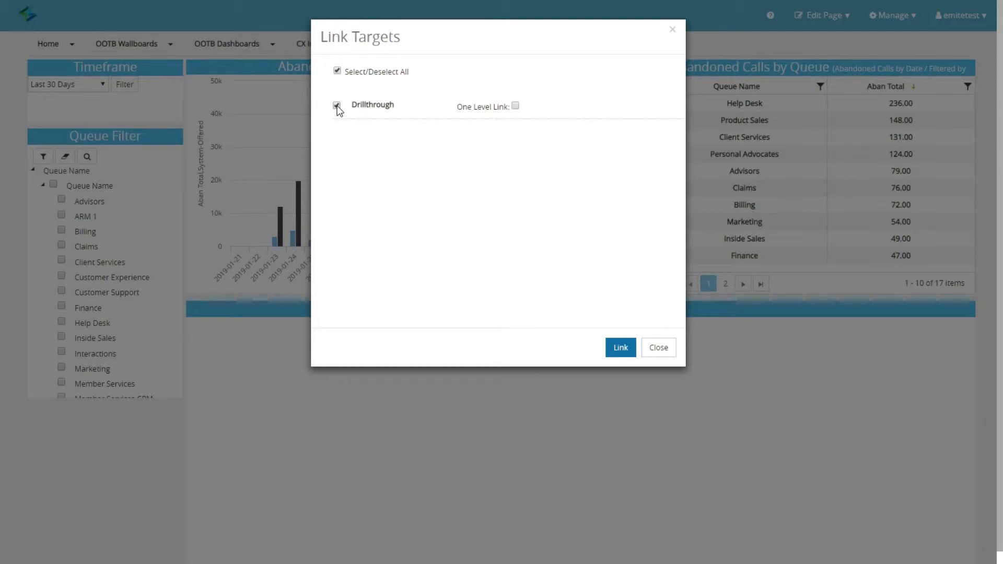
{"action": "left_click", "coordinate": [619, 349]}
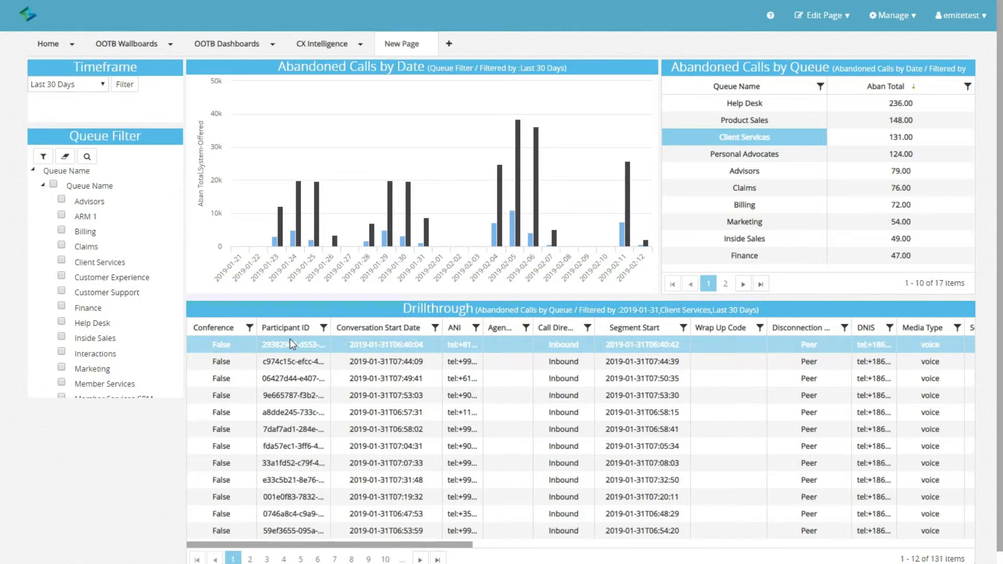
Look across the Drillthrough columns and deselect all of them except Call Direction in its column visibility settings
{"action": "left_click_drag", "start_coordinate": [307, 546], "coordinate": [871, 561]}
{"action": "scroll", "coordinate": [752, 499], "scroll_direction": "down", "scroll_amount": 1}
{"action": "mouse_move", "coordinate": [887, 302]}
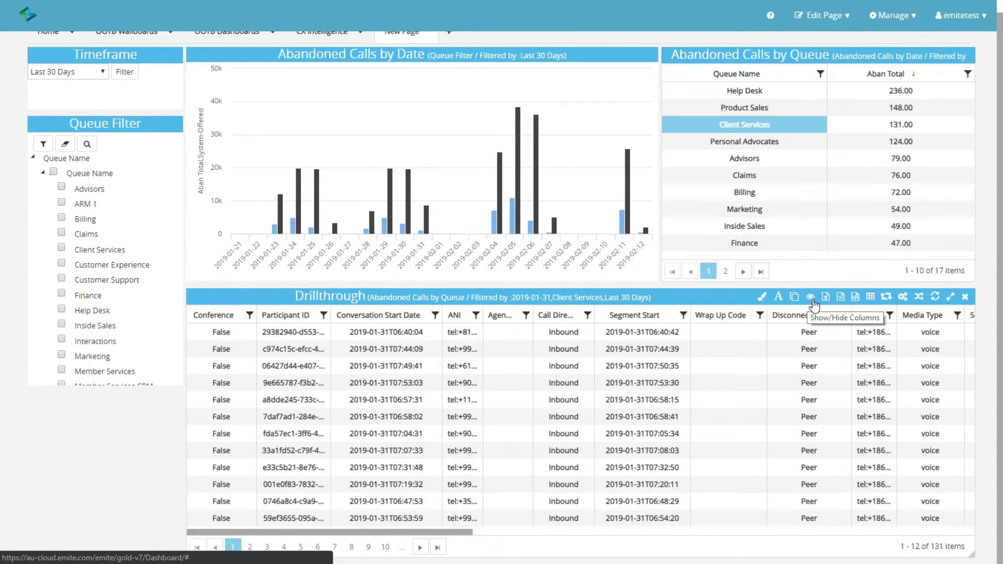
{"action": "left_click", "coordinate": [810, 297]}
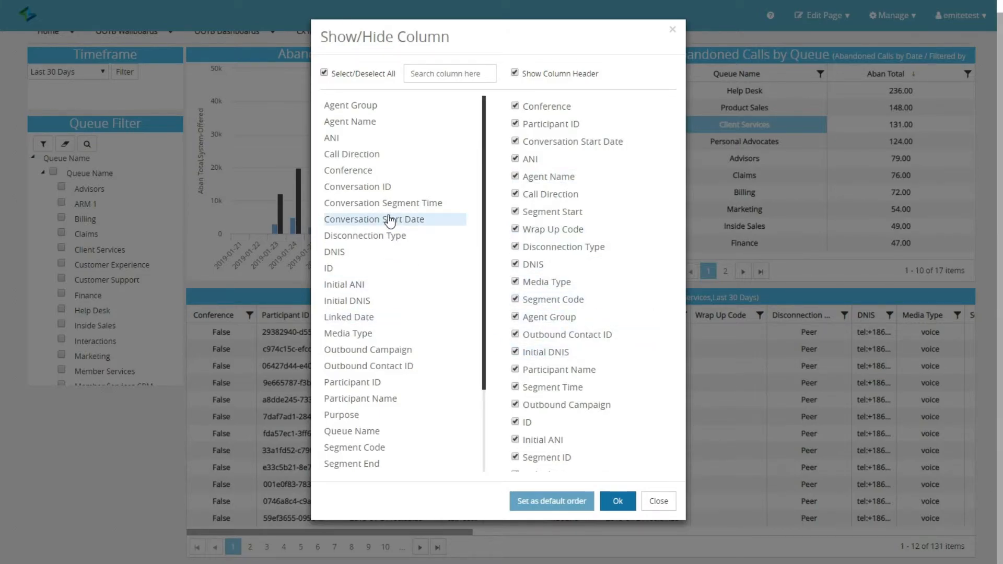
{"action": "left_click", "coordinate": [325, 73]}
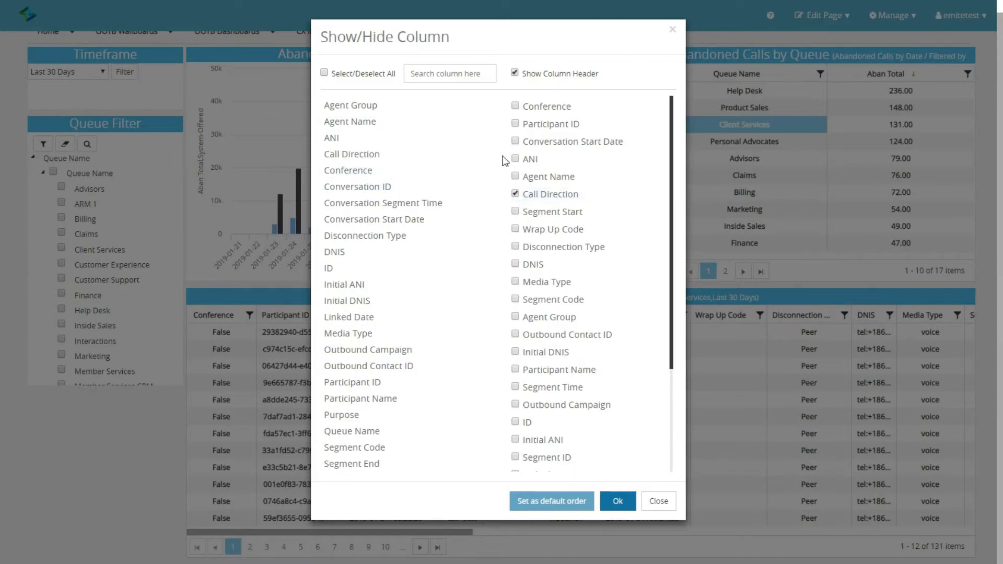
Find and enable the ANI and Conversation ID columns for the Drillthrough grid and apply the column selection
{"action": "left_click", "coordinate": [459, 76]}
{"action": "type", "text": "ani"}
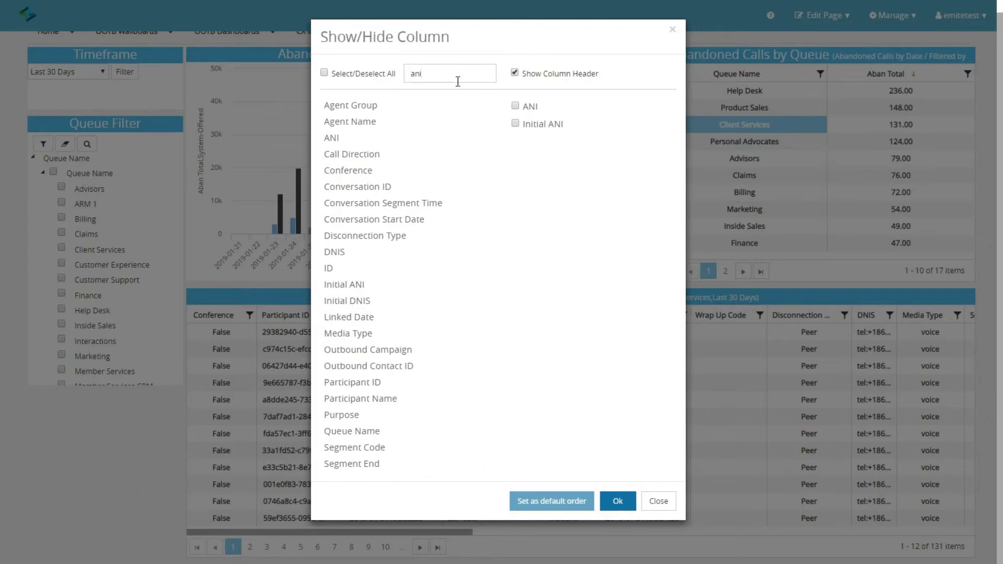
{"action": "left_click", "coordinate": [519, 106]}
{"action": "left_click_drag", "start_coordinate": [433, 73], "coordinate": [335, 69]}
{"action": "type", "text": "conv"}
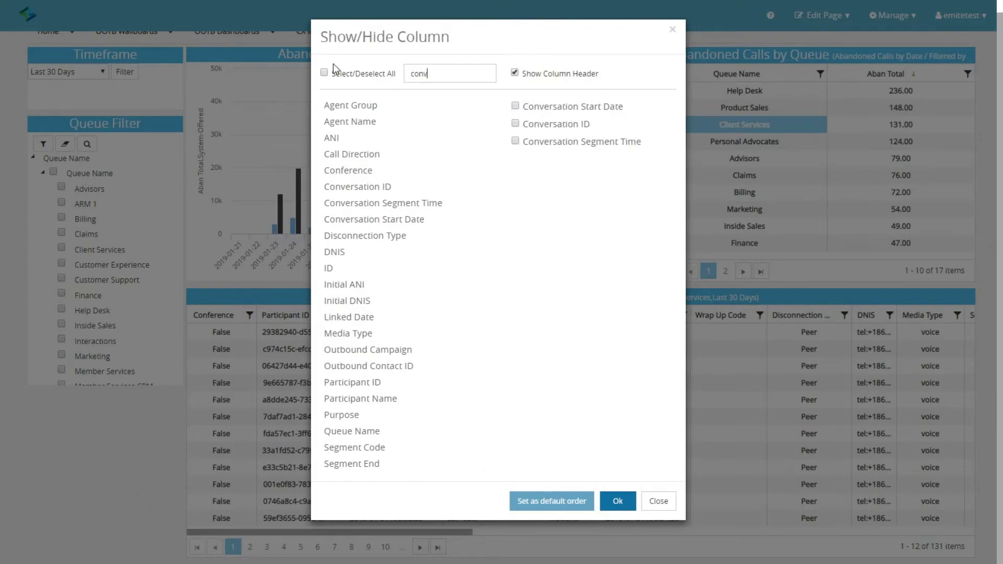
{"action": "left_click", "coordinate": [515, 124]}
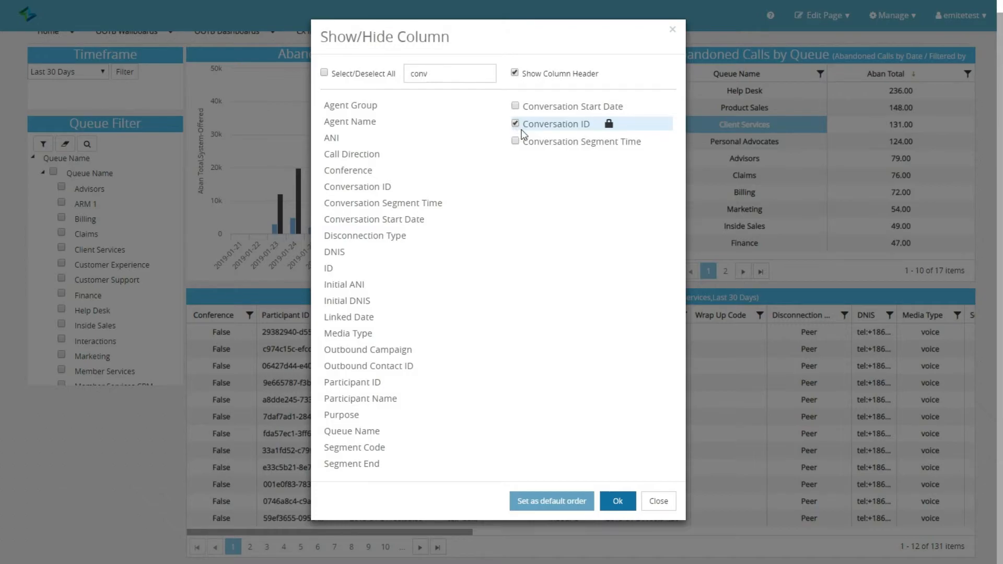
{"action": "left_click", "coordinate": [617, 501]}
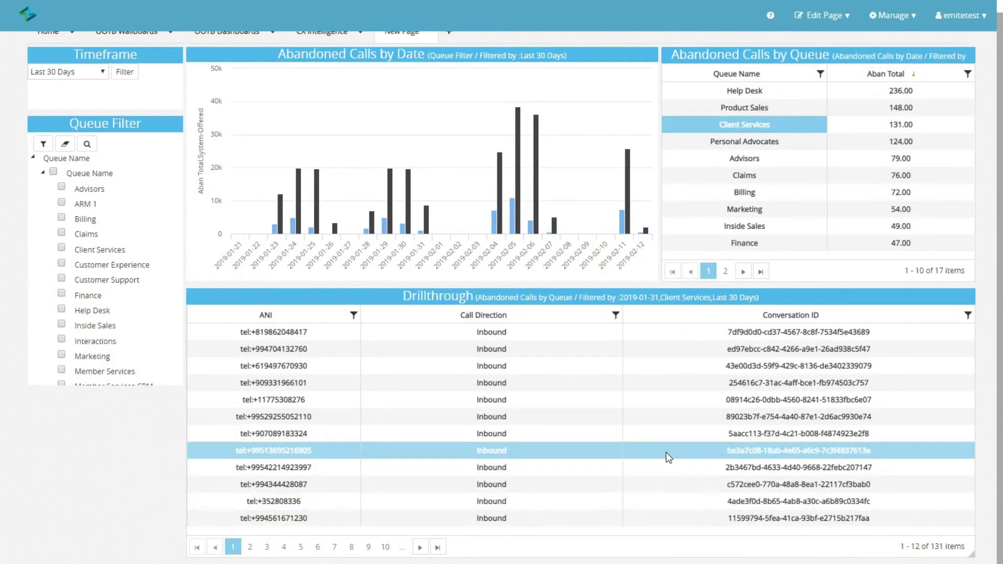
Move Conversation ID to be the first Drillthrough column and drill into the Personal Advocates queue
{"action": "left_click_drag", "start_coordinate": [716, 318], "coordinate": [204, 315]}
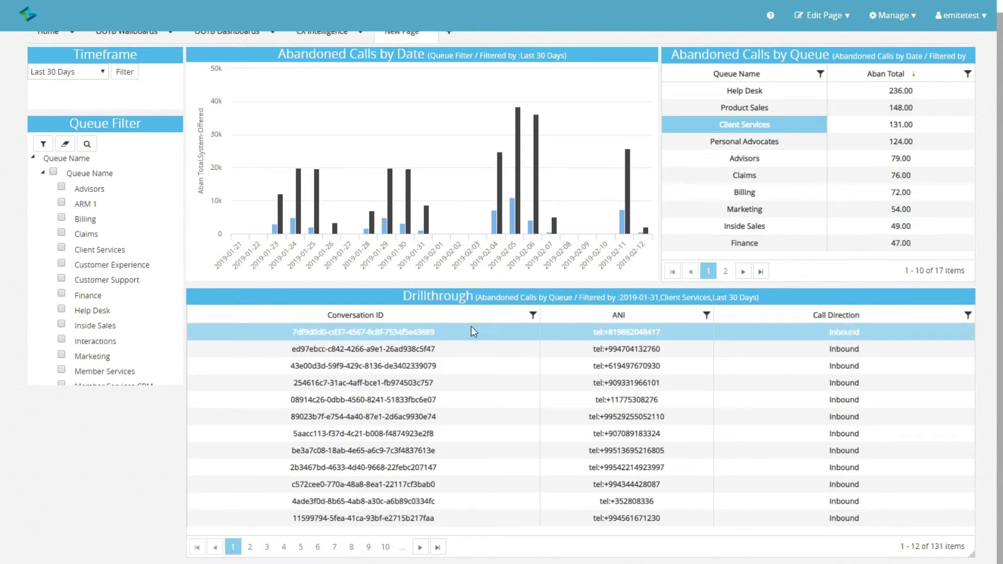
{"action": "left_click", "coordinate": [779, 142]}
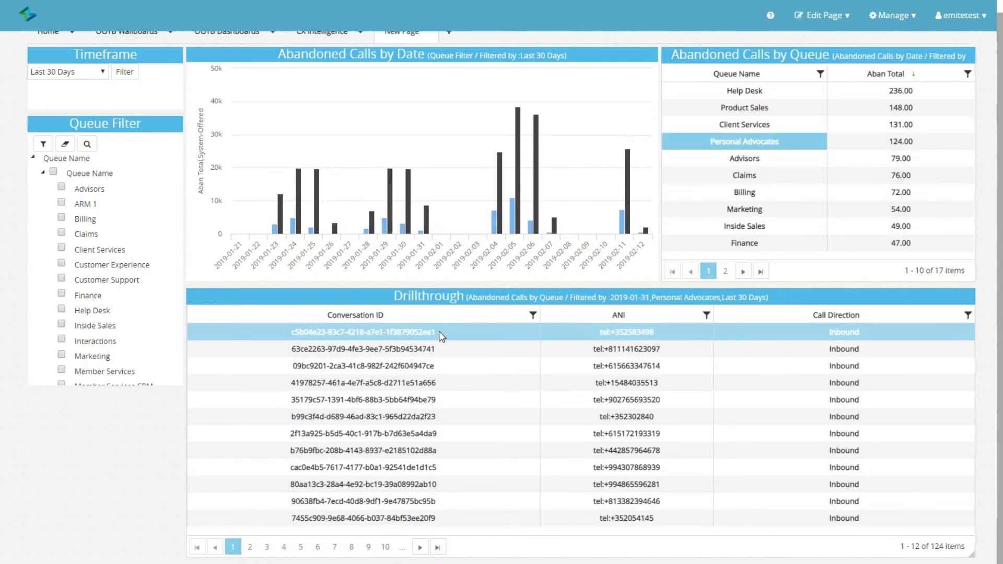
Narrow the Conversation ID, ANI and Call Direction columns of the Drillthrough grid
{"action": "left_click_drag", "start_coordinate": [530, 318], "coordinate": [353, 320]}
{"action": "left_click", "coordinate": [588, 333]}
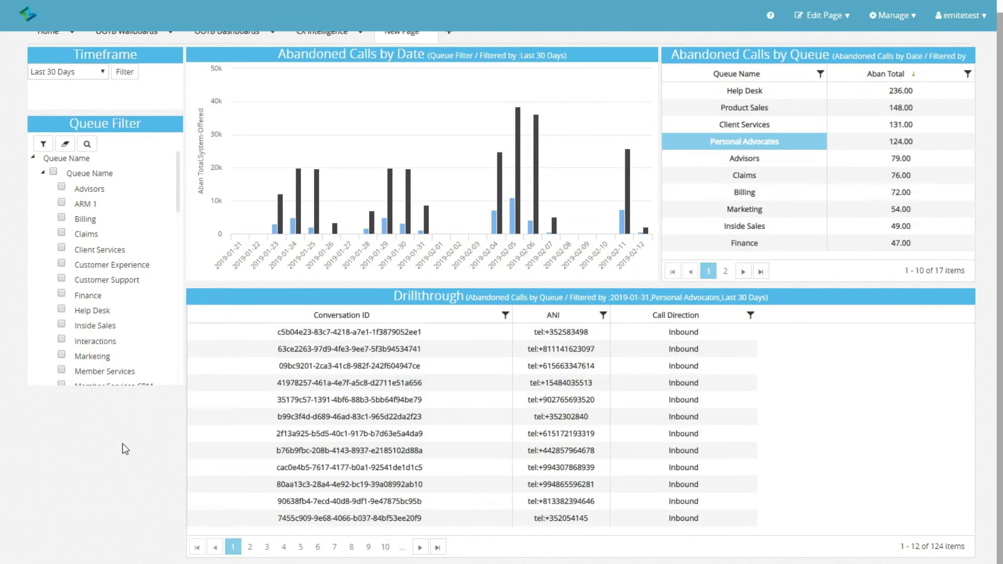
{"action": "mouse_move", "coordinate": [102, 52]}
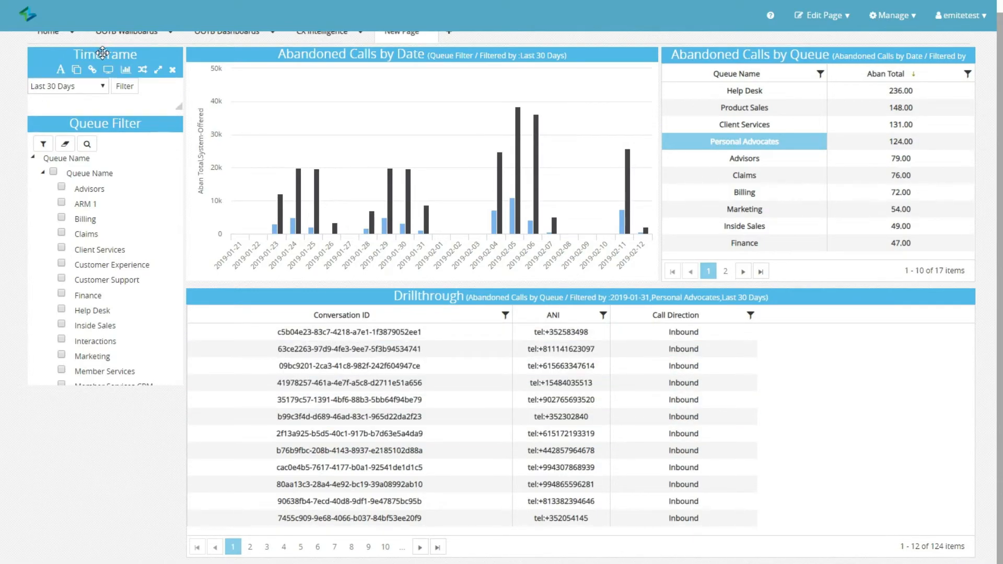
{"action": "mouse_move", "coordinate": [152, 119]}
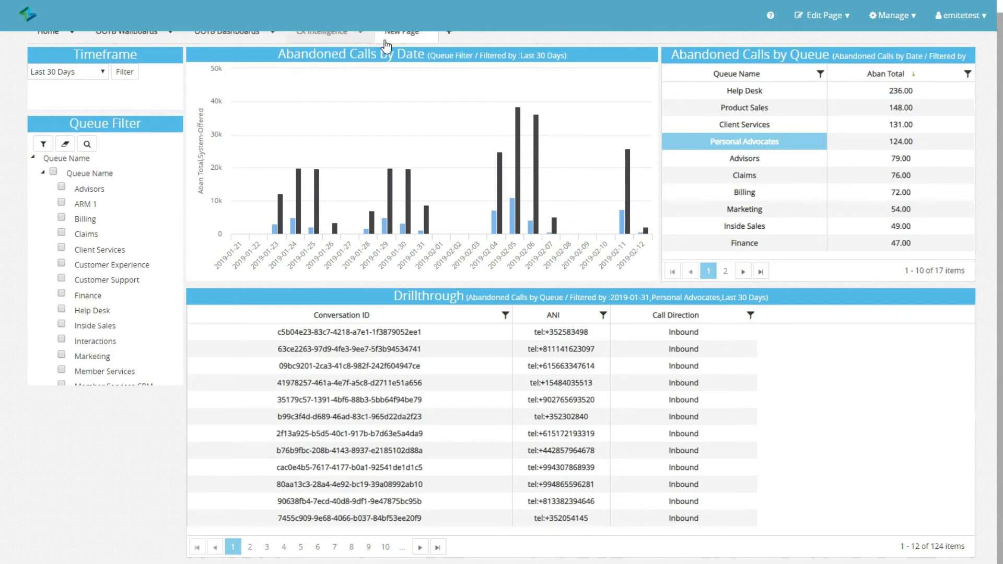
{"action": "mouse_move", "coordinate": [721, 50]}
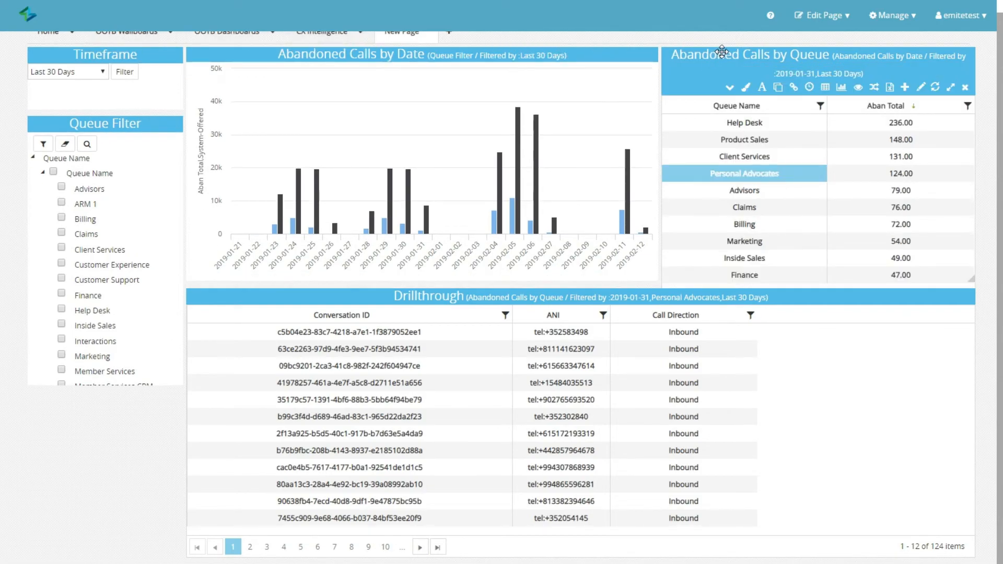